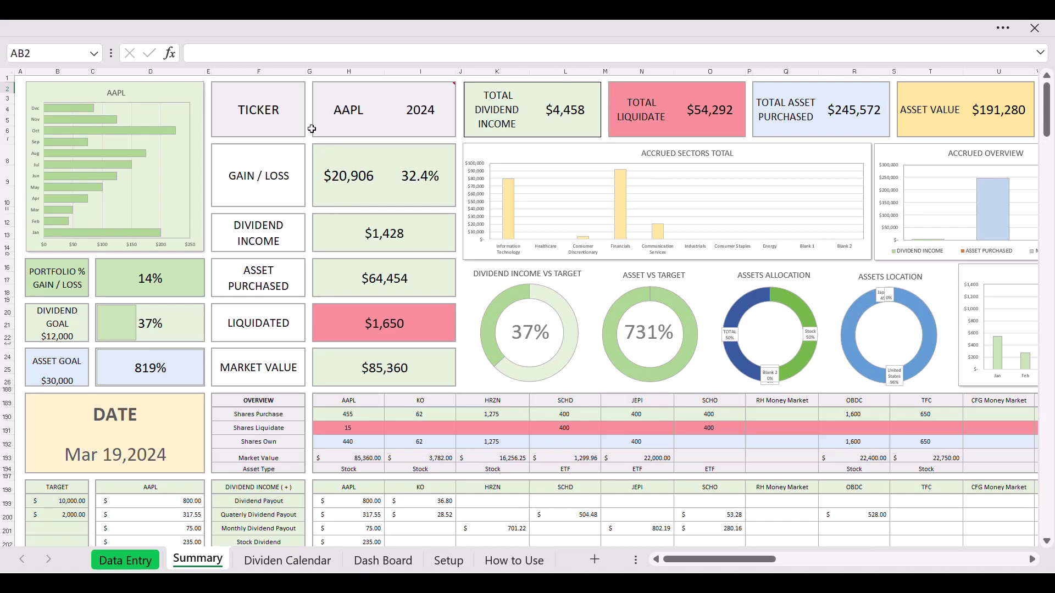
Show the Dash Board sheet with its Annual Summary table, 16% return gauge and allocation charts.
{"action": "left_click", "coordinate": [383, 560]}
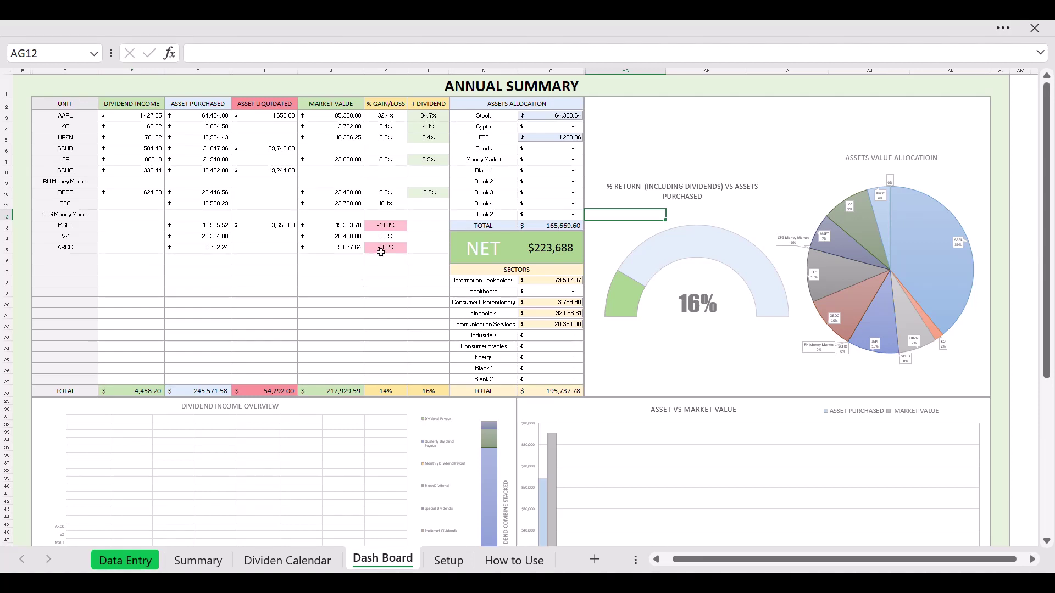
{"action": "scroll", "coordinate": [417, 295], "scroll_direction": "down", "scroll_amount": 2}
{"action": "scroll", "coordinate": [411, 275], "scroll_direction": "down", "scroll_amount": 10}
{"action": "scroll", "coordinate": [297, 258], "scroll_direction": "up", "scroll_amount": 8}
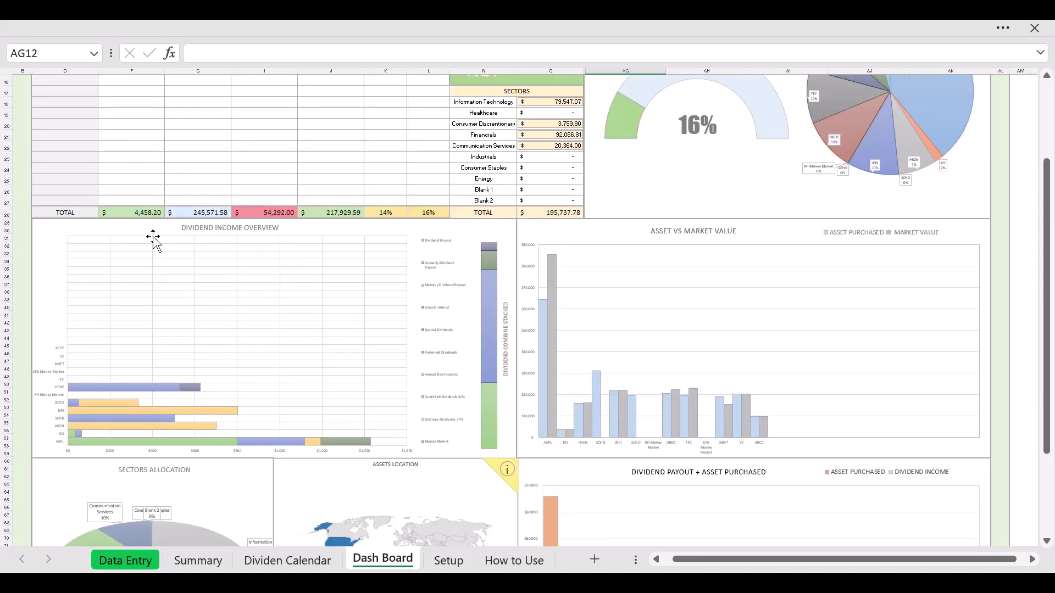
{"action": "scroll", "coordinate": [82, 219], "scroll_direction": "up", "scroll_amount": 5}
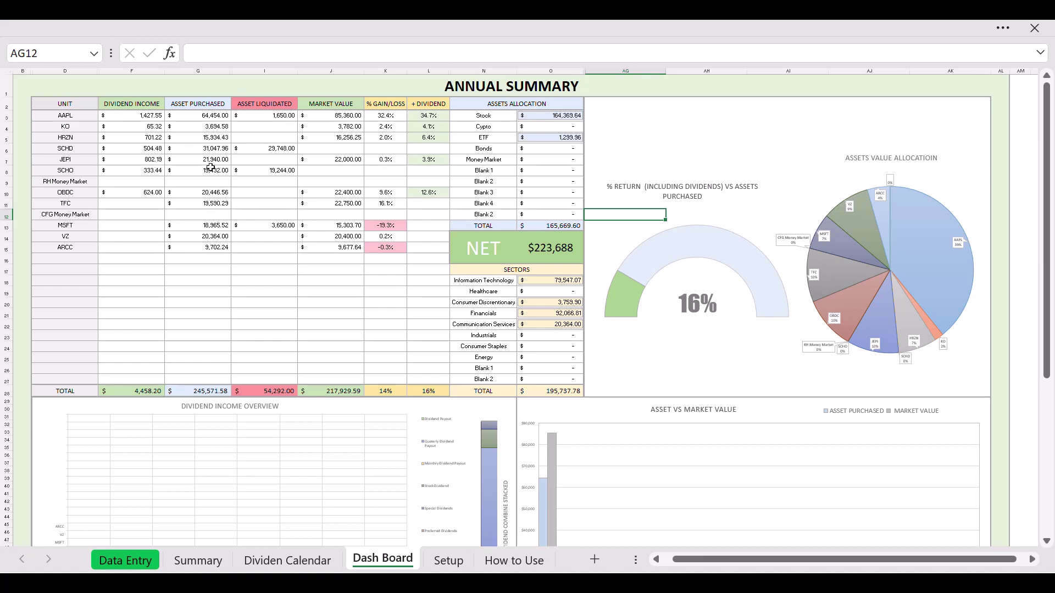
{"action": "left_click", "coordinate": [645, 105]}
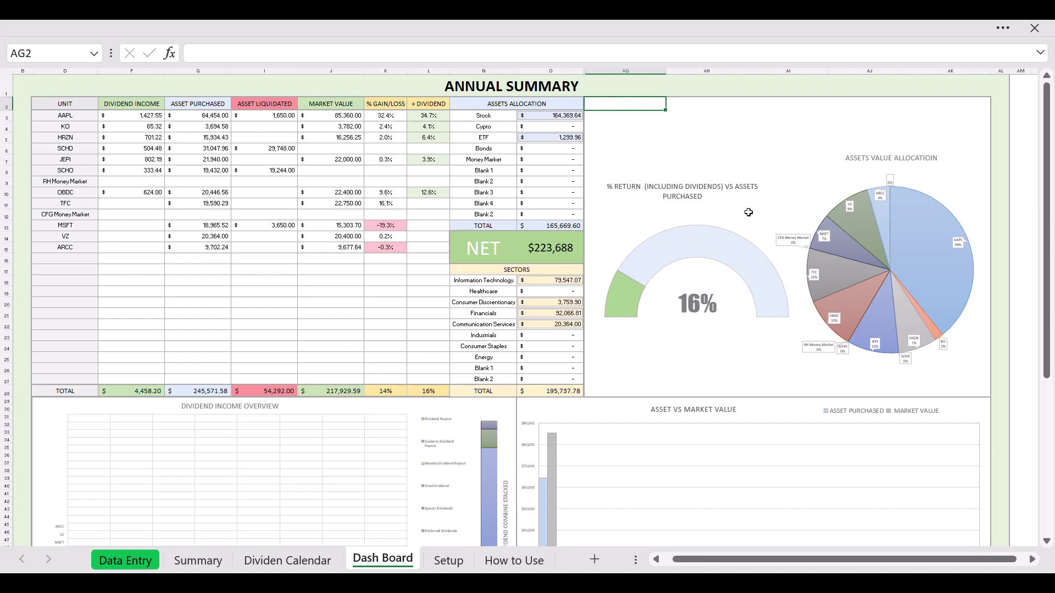
{"action": "left_click", "coordinate": [464, 246]}
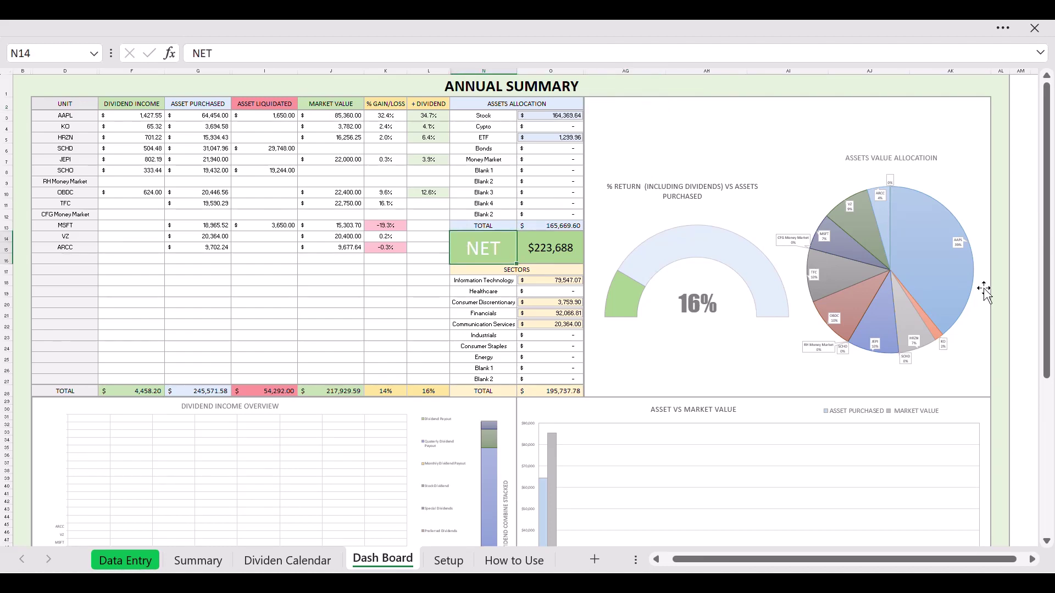
{"action": "scroll", "coordinate": [134, 227], "scroll_direction": "down", "scroll_amount": 11}
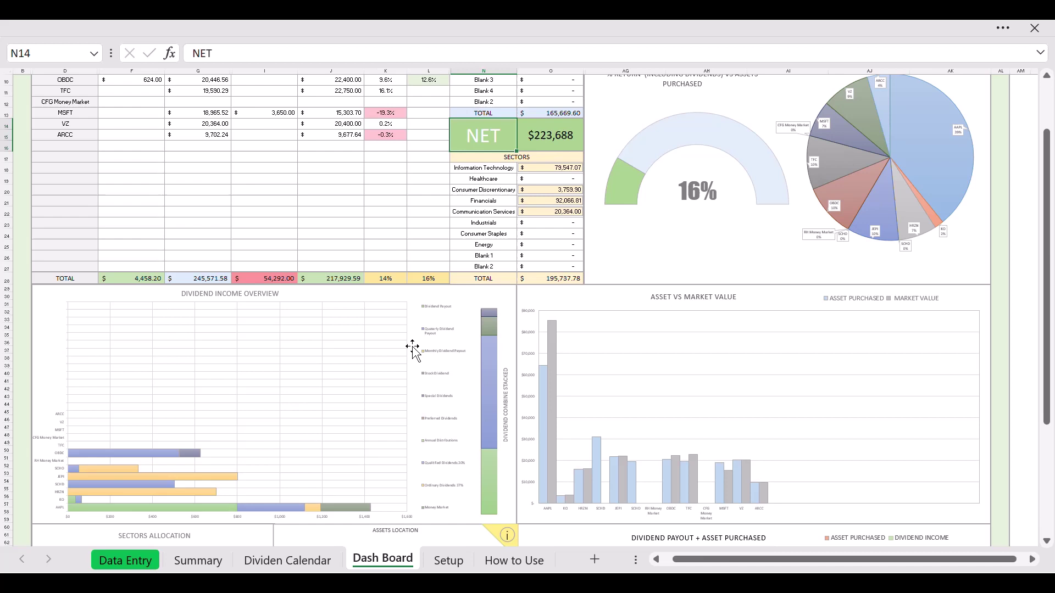
{"action": "scroll", "coordinate": [711, 466], "scroll_direction": "up", "scroll_amount": 8}
{"action": "scroll", "coordinate": [377, 275], "scroll_direction": "up", "scroll_amount": 3}
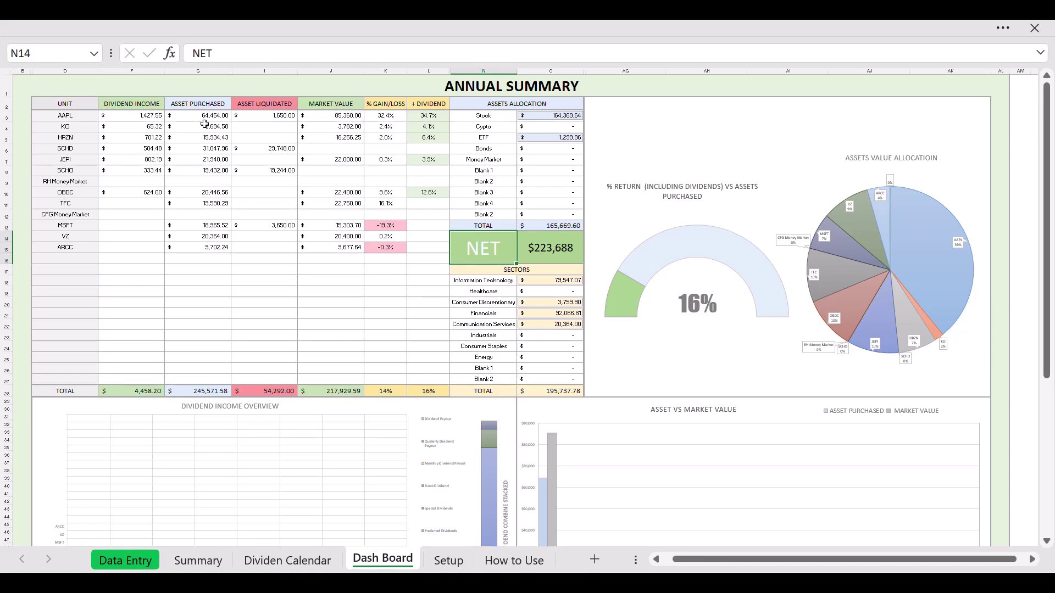
{"action": "left_click", "coordinate": [382, 262]}
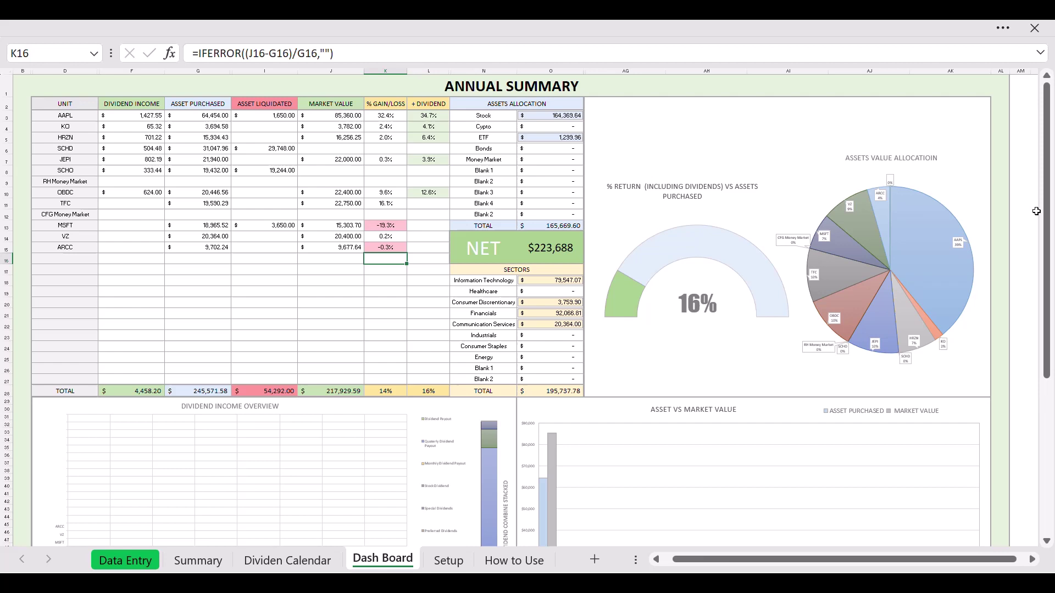
On the Summary sheet, change the H2 ticker to KO, then set it back to AAPL.
{"action": "left_click", "coordinate": [198, 560]}
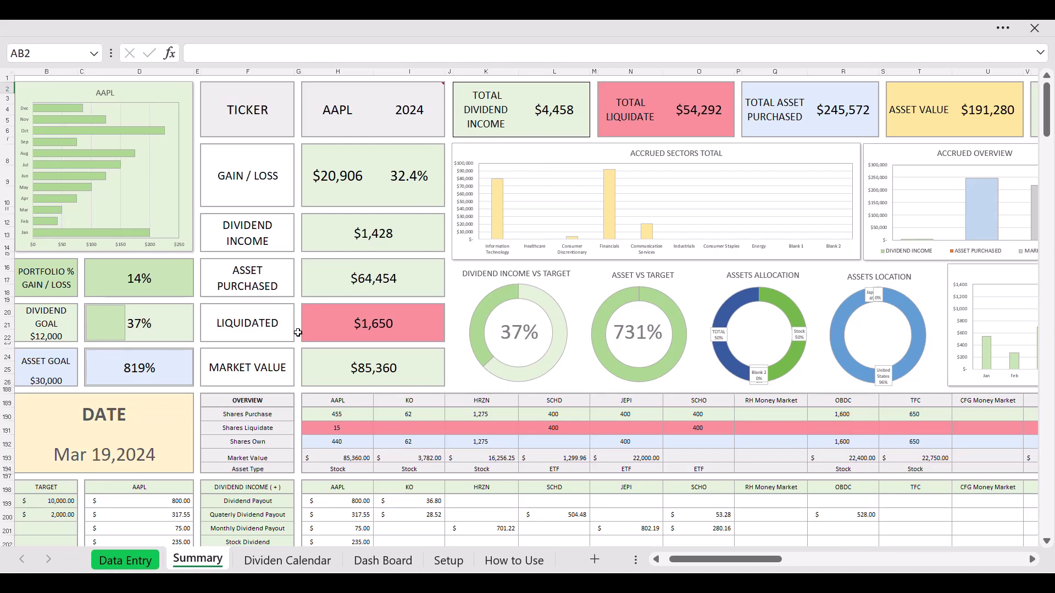
{"action": "left_click", "coordinate": [250, 104]}
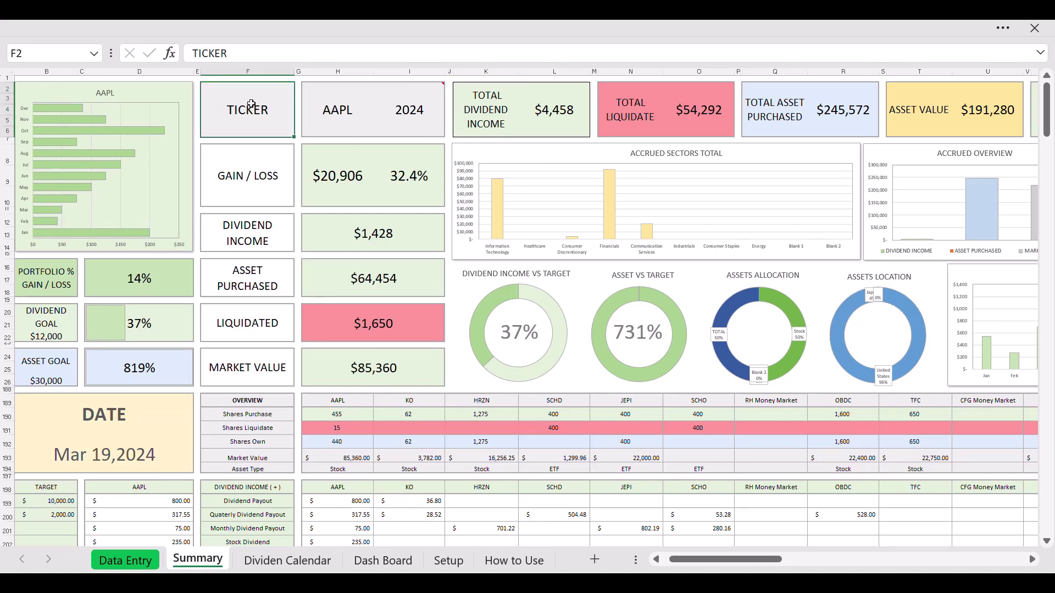
{"action": "left_click", "coordinate": [325, 110]}
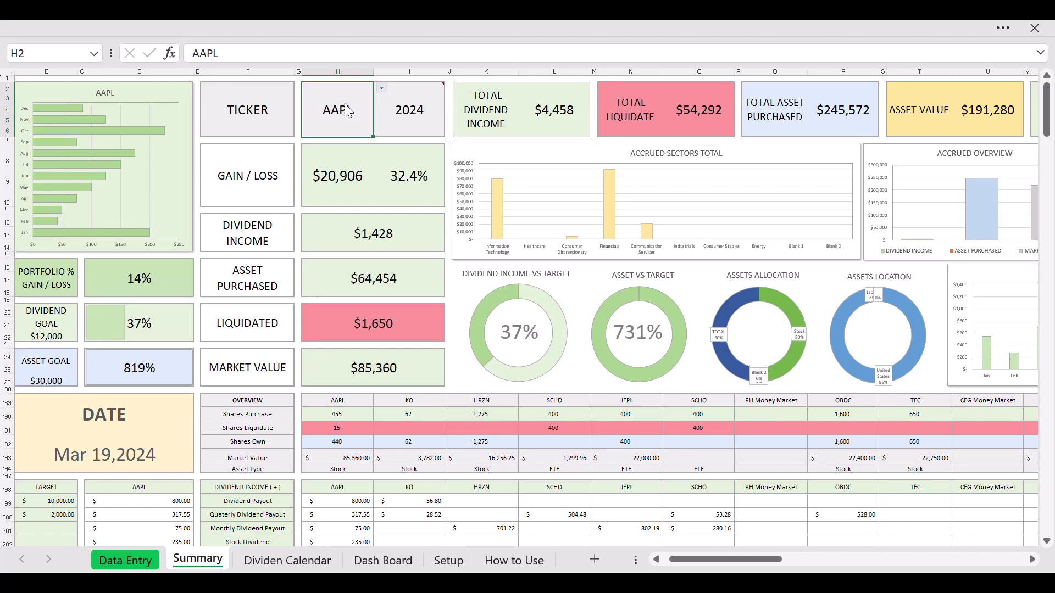
{"action": "left_click", "coordinate": [381, 88]}
{"action": "left_click", "coordinate": [335, 155]}
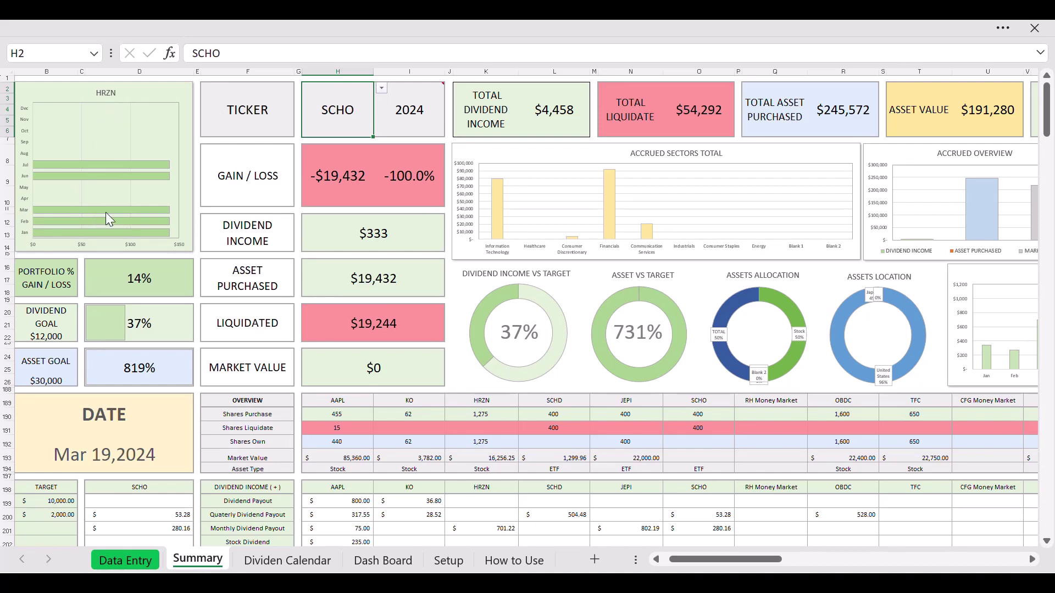
{"action": "left_click", "coordinate": [382, 88]}
{"action": "left_click", "coordinate": [329, 145]}
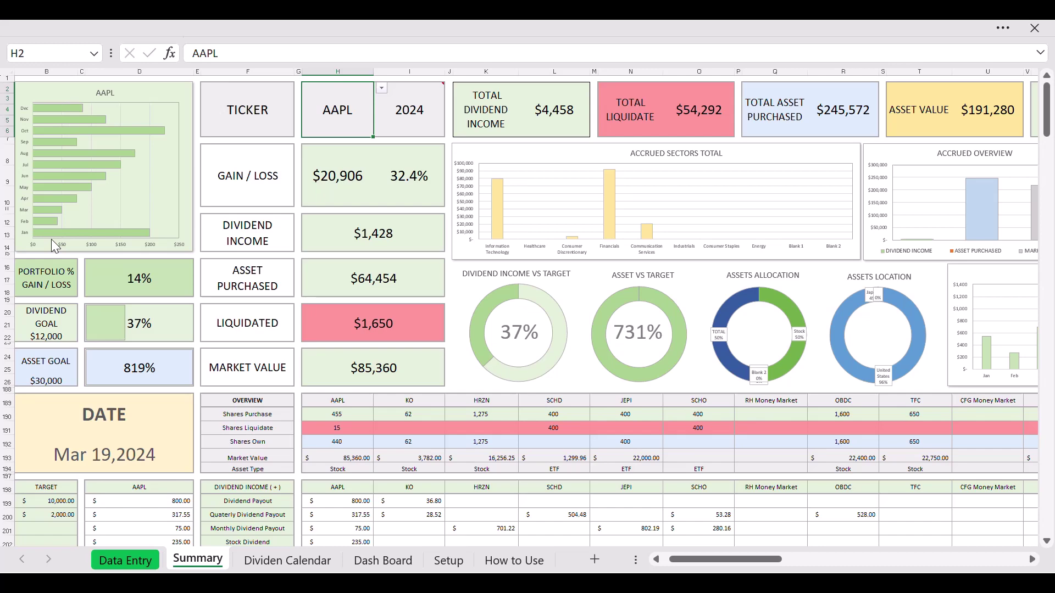
{"action": "left_click_drag", "start_coordinate": [696, 560], "coordinate": [861, 561]}
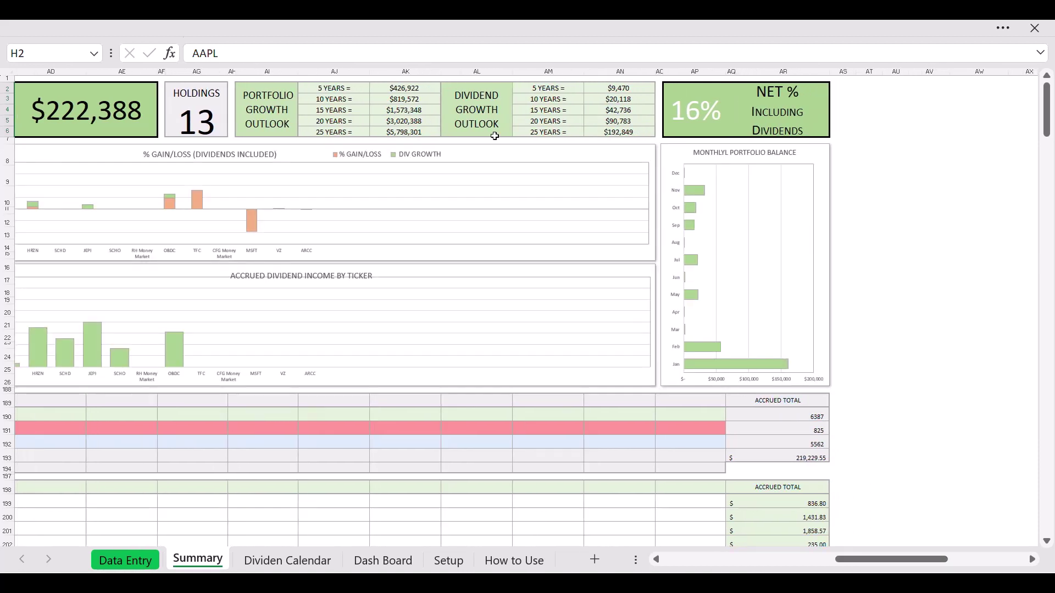
{"action": "left_click", "coordinate": [487, 117]}
{"action": "left_click", "coordinate": [275, 122]}
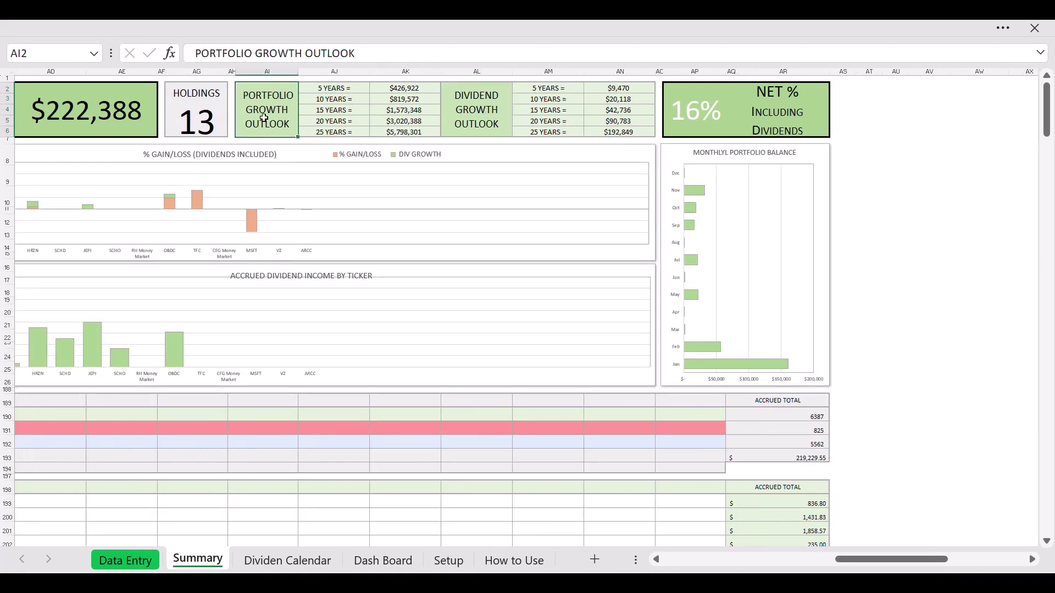
{"action": "left_click_drag", "start_coordinate": [861, 566], "coordinate": [795, 558]}
{"action": "left_click", "coordinate": [549, 118]}
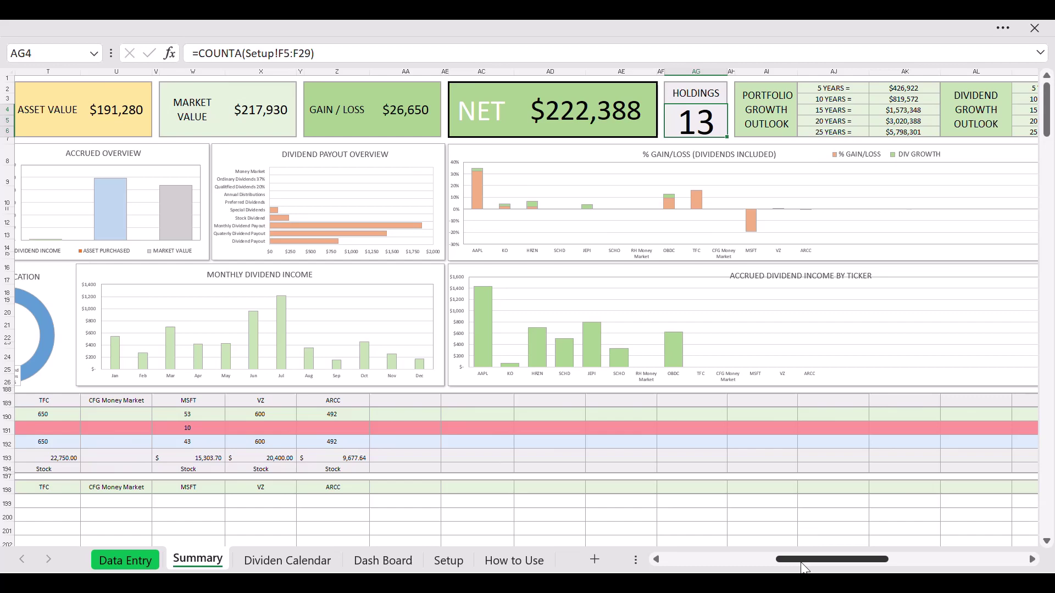
Add a 14th ticker, HI, to the Setup sheet's ticker list.
{"action": "left_click", "coordinate": [448, 561]}
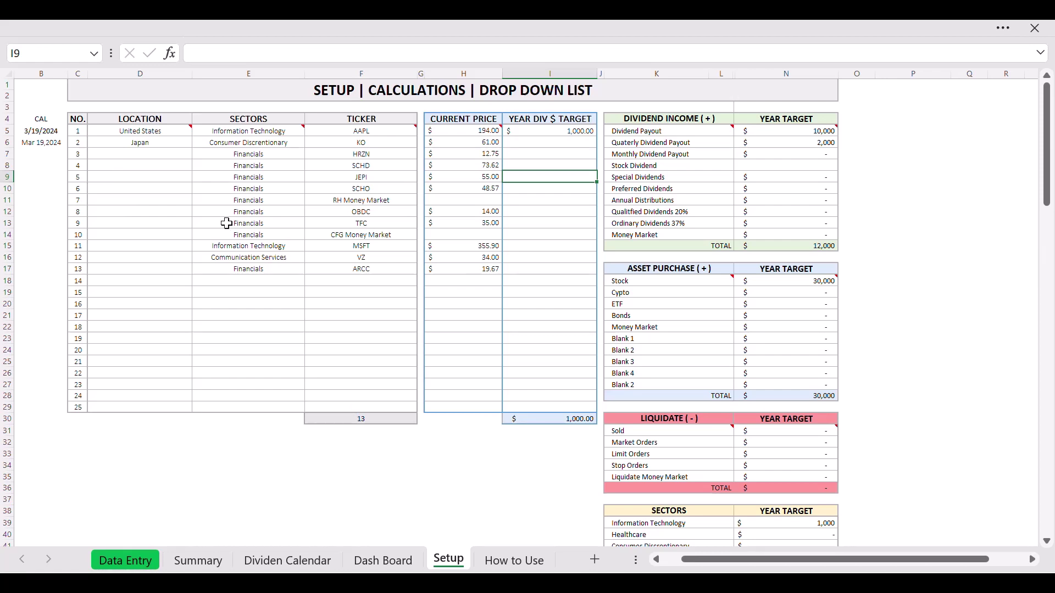
{"action": "left_click", "coordinate": [129, 169]}
{"action": "left_click", "coordinate": [251, 282]}
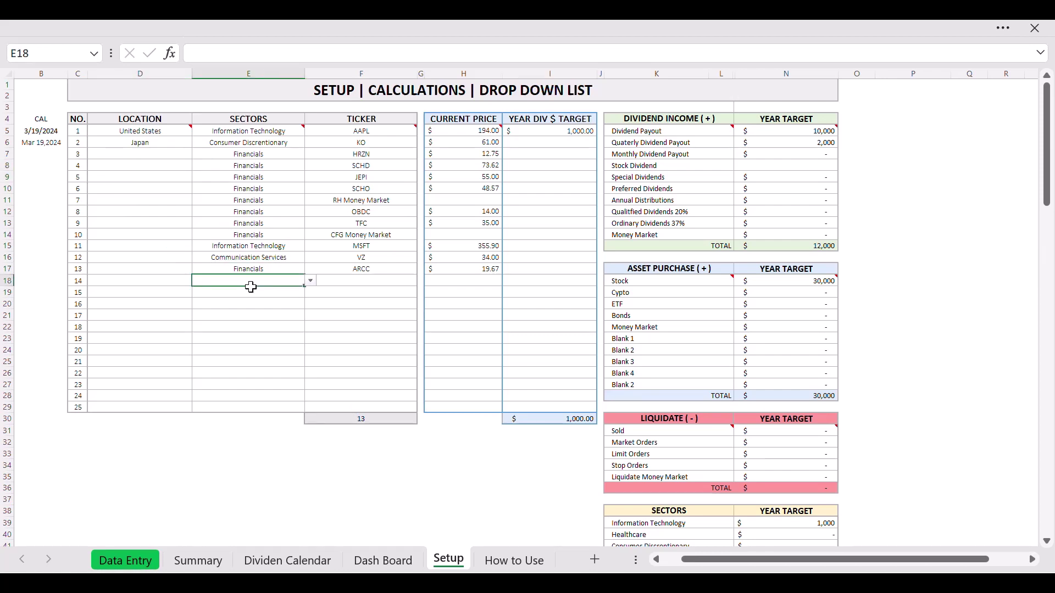
{"action": "left_click", "coordinate": [349, 281]}
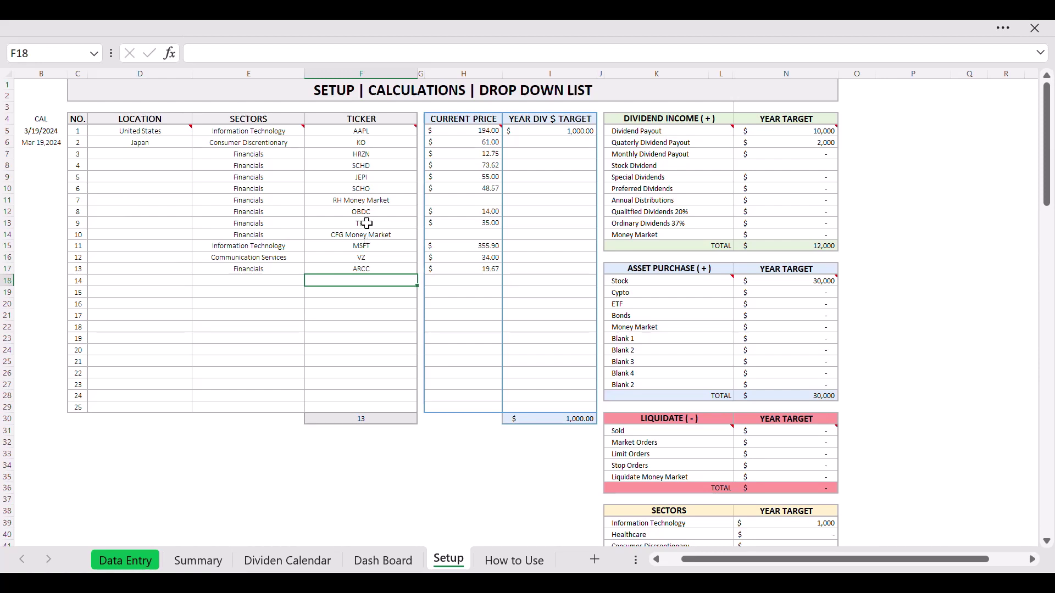
{"action": "type", "text": "HI"}
{"action": "key", "text": "Return"}
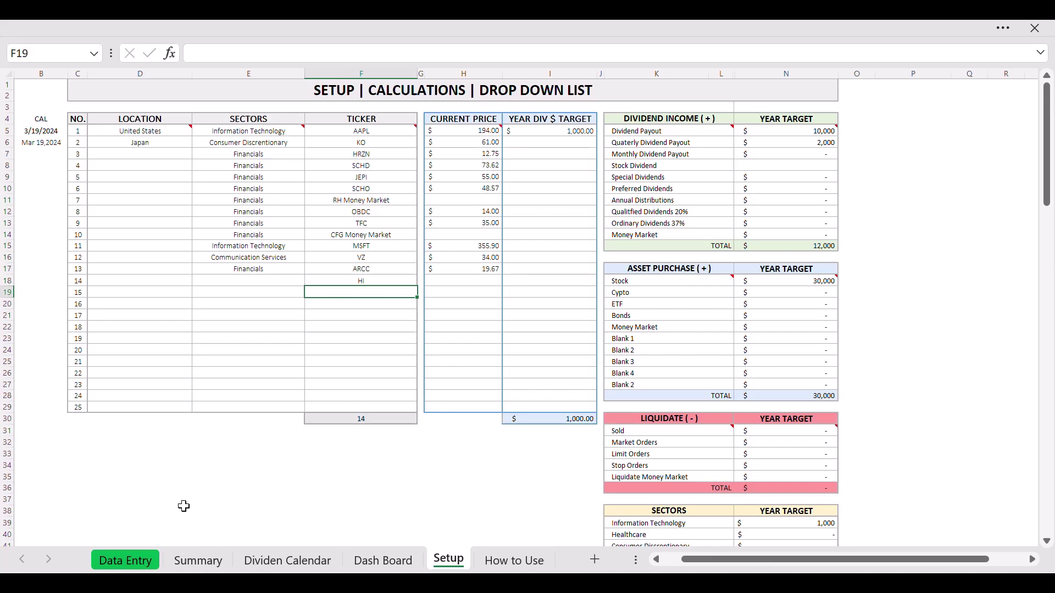
Check HI on the Summary % GAIN/LOSS chart and in the Dash Board's row 18 formula.
{"action": "left_click", "coordinate": [218, 558]}
{"action": "left_click", "coordinate": [675, 238]}
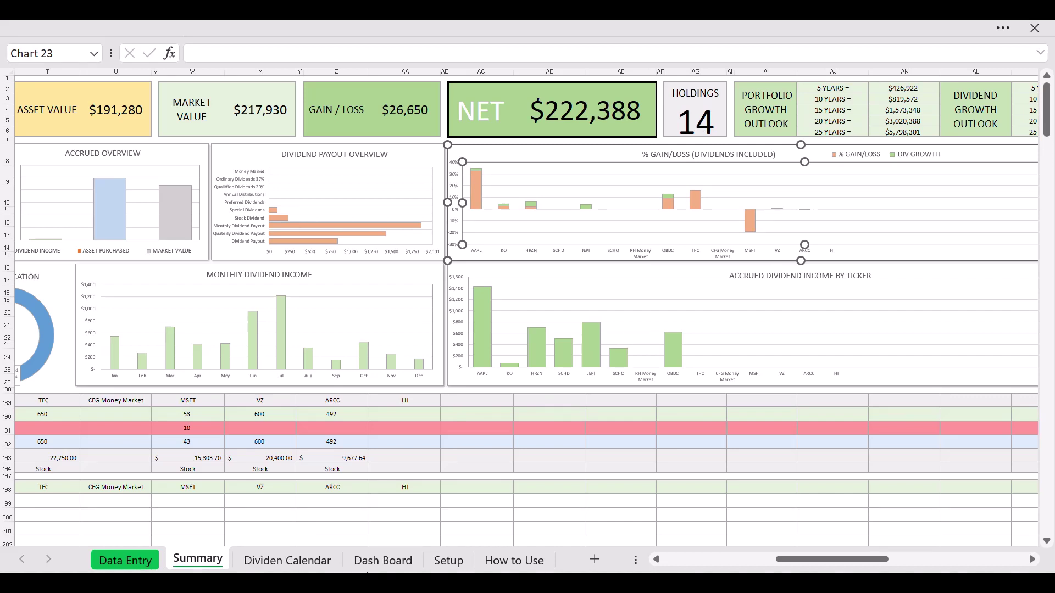
{"action": "left_click", "coordinate": [379, 561]}
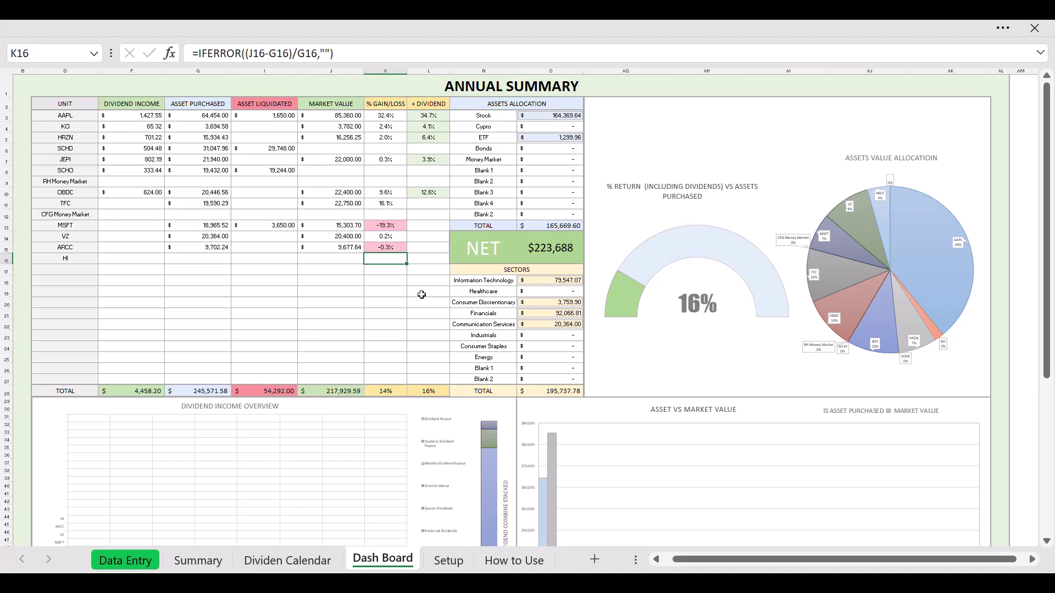
{"action": "left_click", "coordinate": [368, 283]}
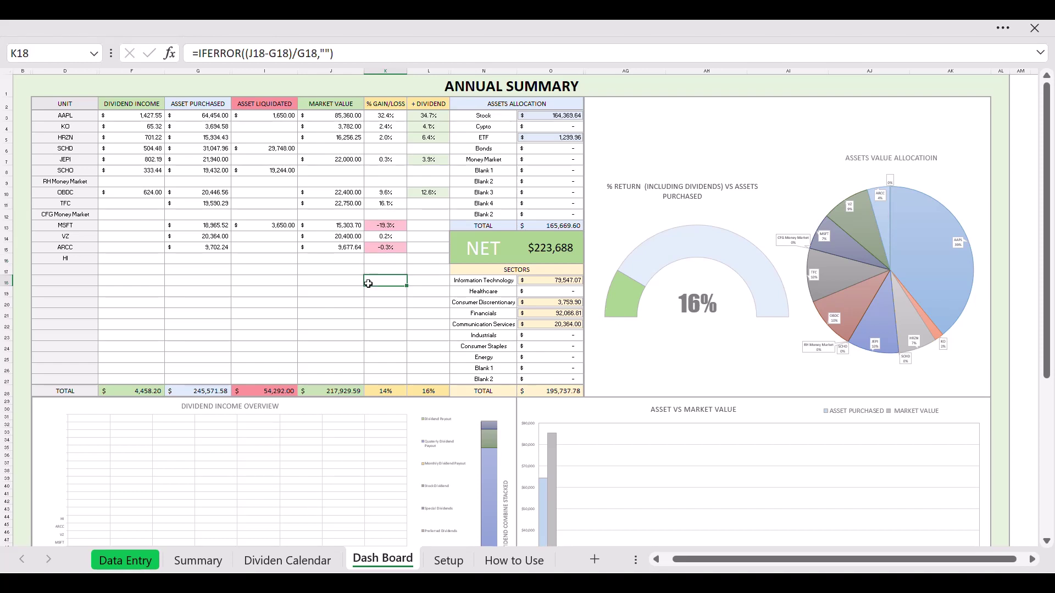
Return to the Summary sheet, deselect the chart and scroll back to column C.
{"action": "left_click", "coordinate": [449, 560]}
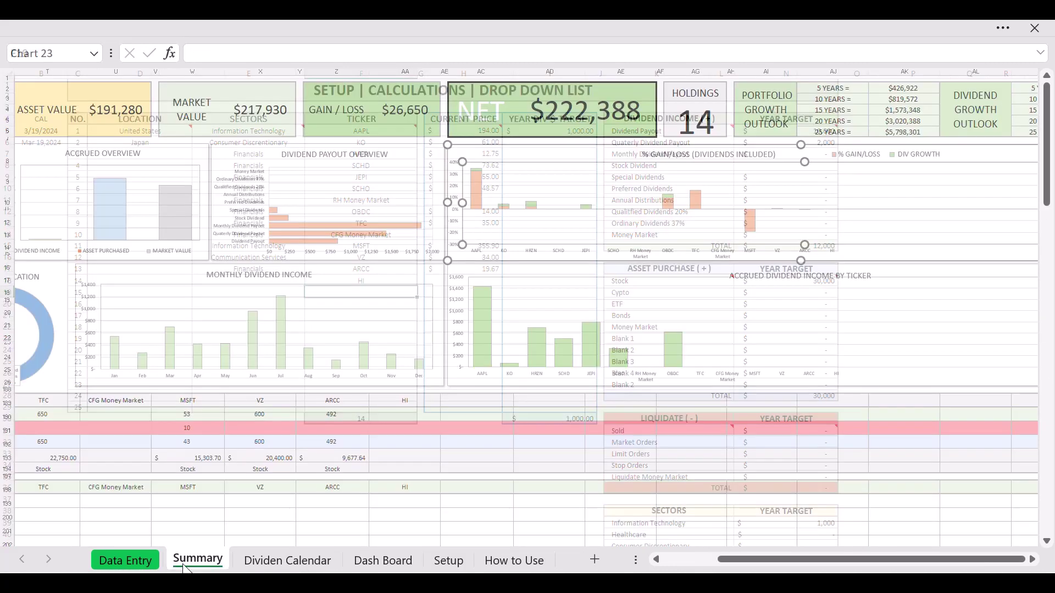
{"action": "left_click", "coordinate": [196, 560]}
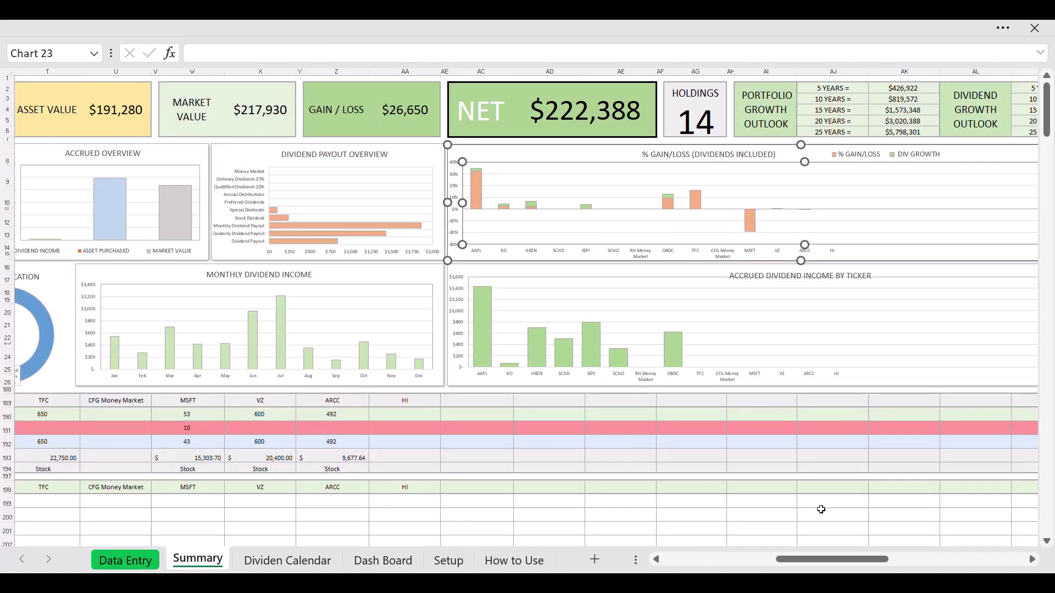
{"action": "left_click", "coordinate": [693, 469]}
{"action": "left_click_drag", "start_coordinate": [796, 559], "coordinate": [681, 541]}
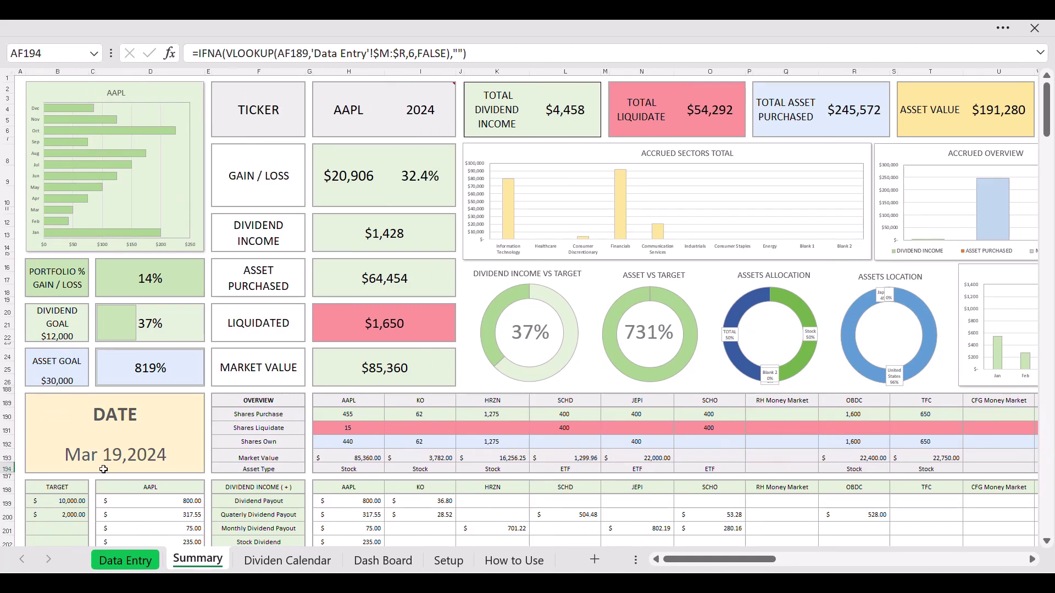
Review the Summary overview table around F194 and the AAPL heading, then go to Data Entry.
{"action": "scroll", "coordinate": [138, 449], "scroll_direction": "down", "scroll_amount": 1}
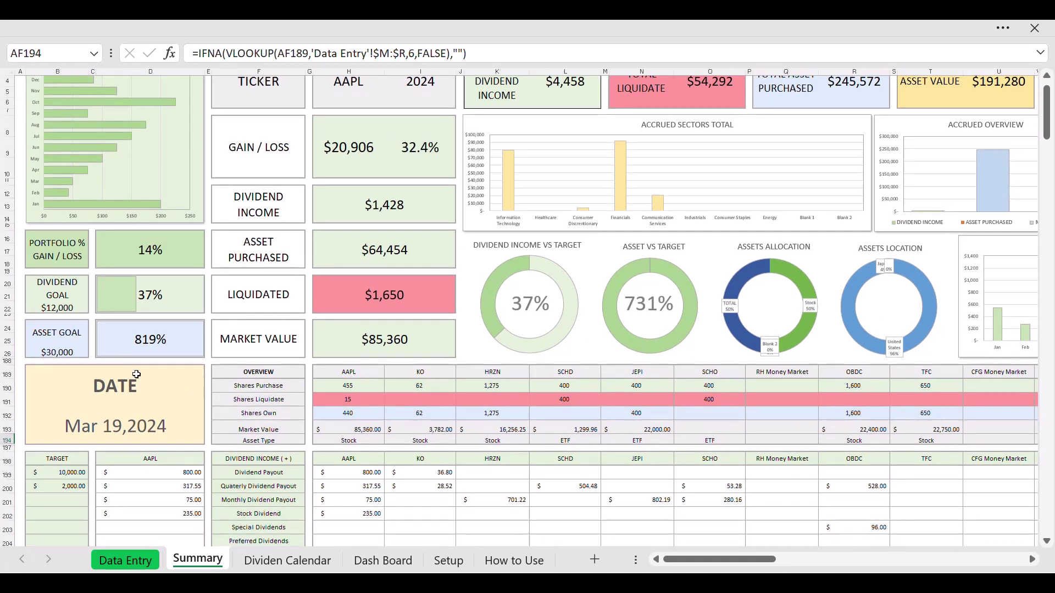
{"action": "left_click", "coordinate": [256, 442]}
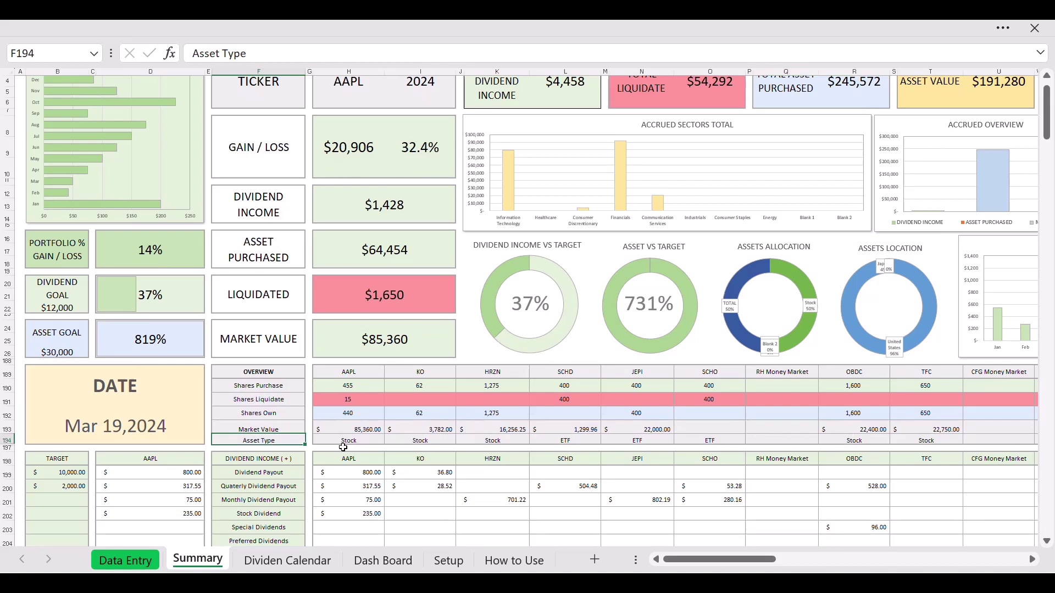
{"action": "left_click", "coordinate": [364, 375]}
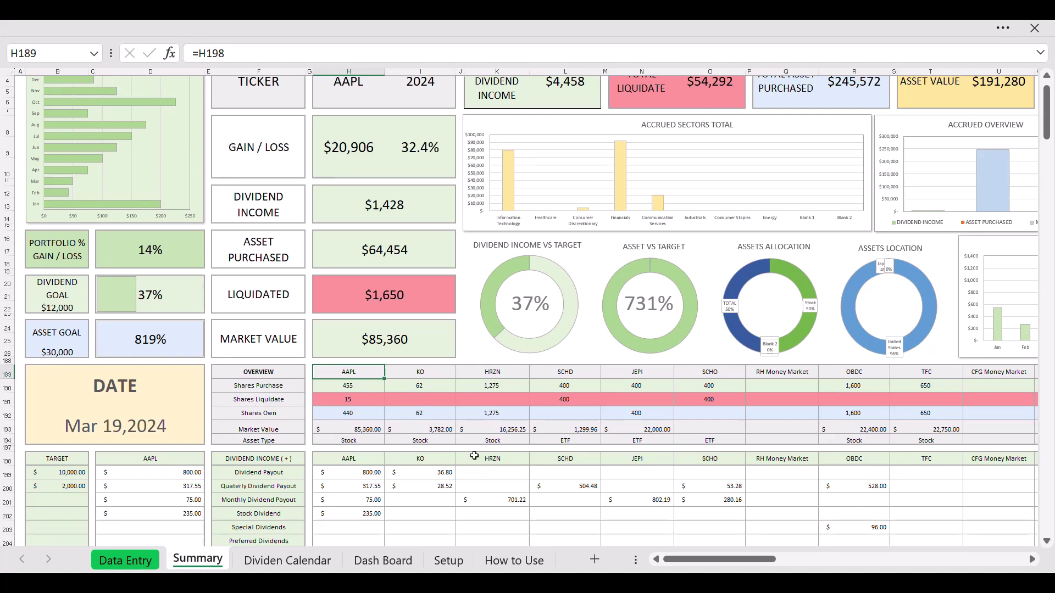
{"action": "scroll", "coordinate": [475, 456], "scroll_direction": "down", "scroll_amount": 2}
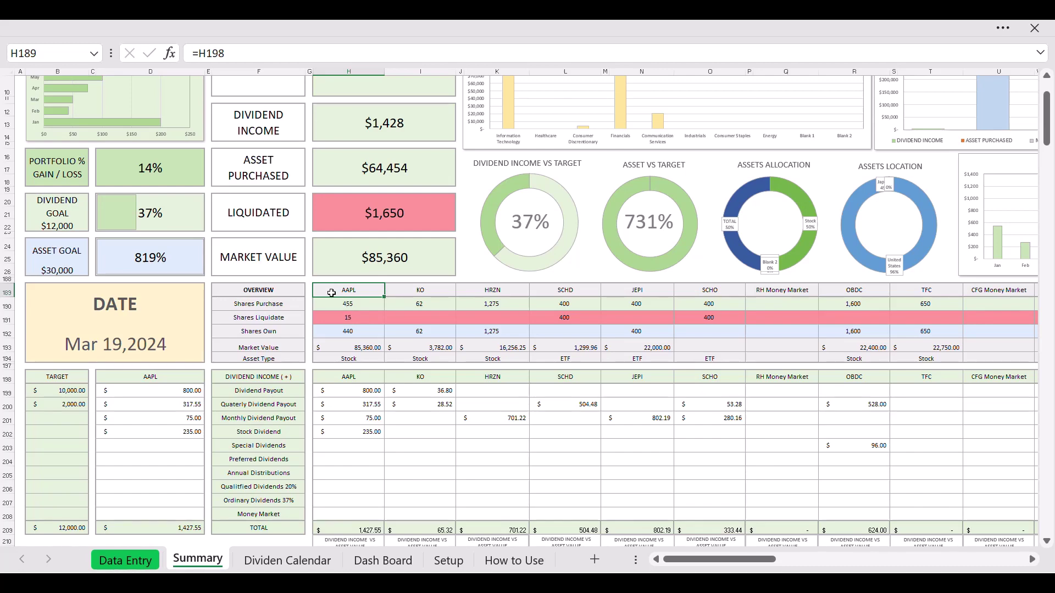
{"action": "left_click", "coordinate": [129, 566]}
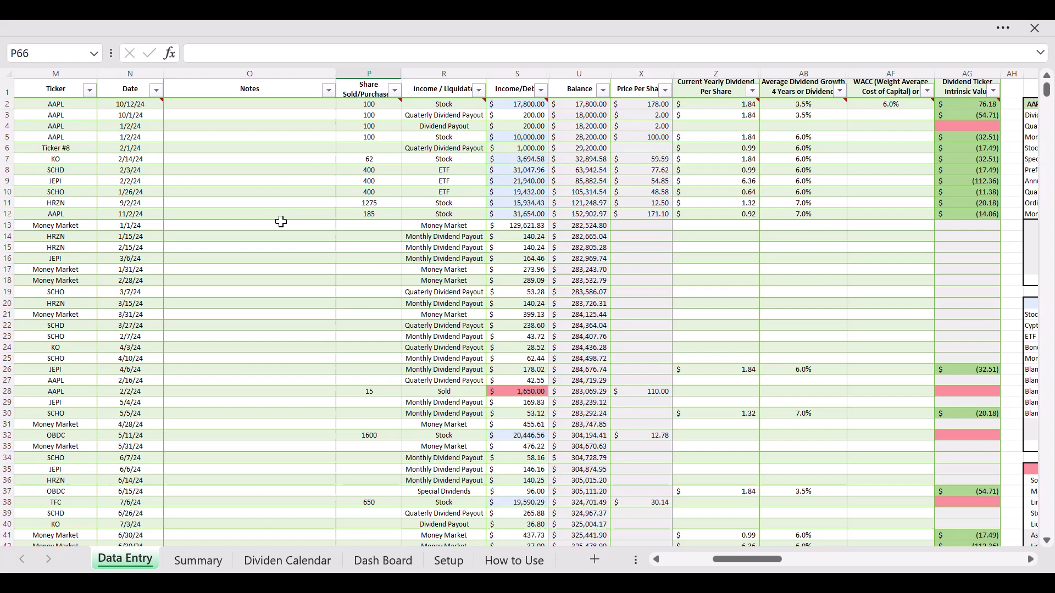
{"action": "left_click", "coordinate": [456, 216]}
{"action": "left_click", "coordinate": [506, 216]}
{"action": "left_click", "coordinate": [435, 218]}
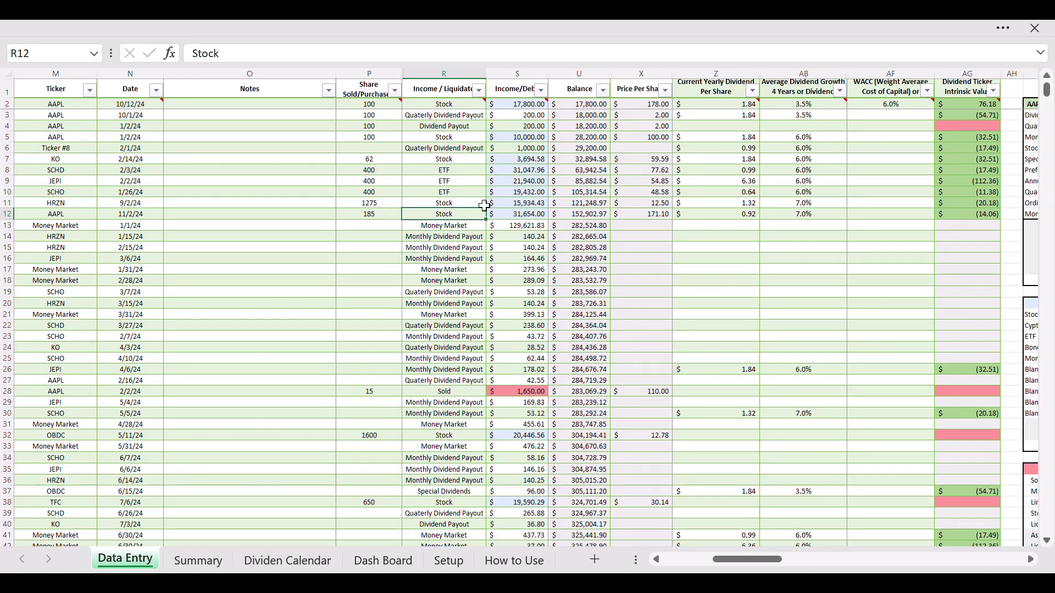
{"action": "key", "text": "ctrl+Page_Down"}
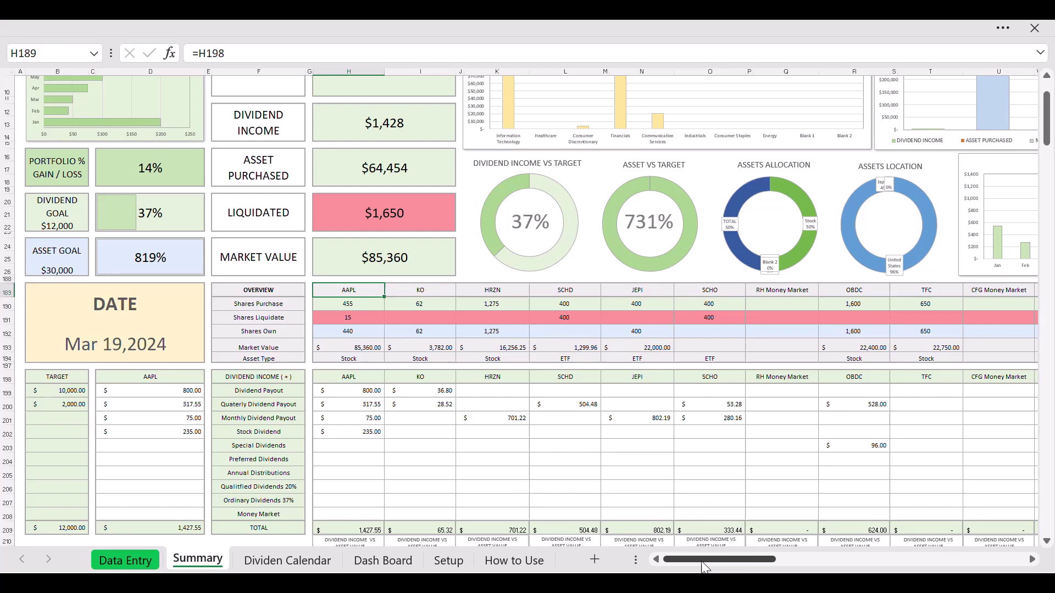
{"action": "key", "text": "ctrl+Page_Up"}
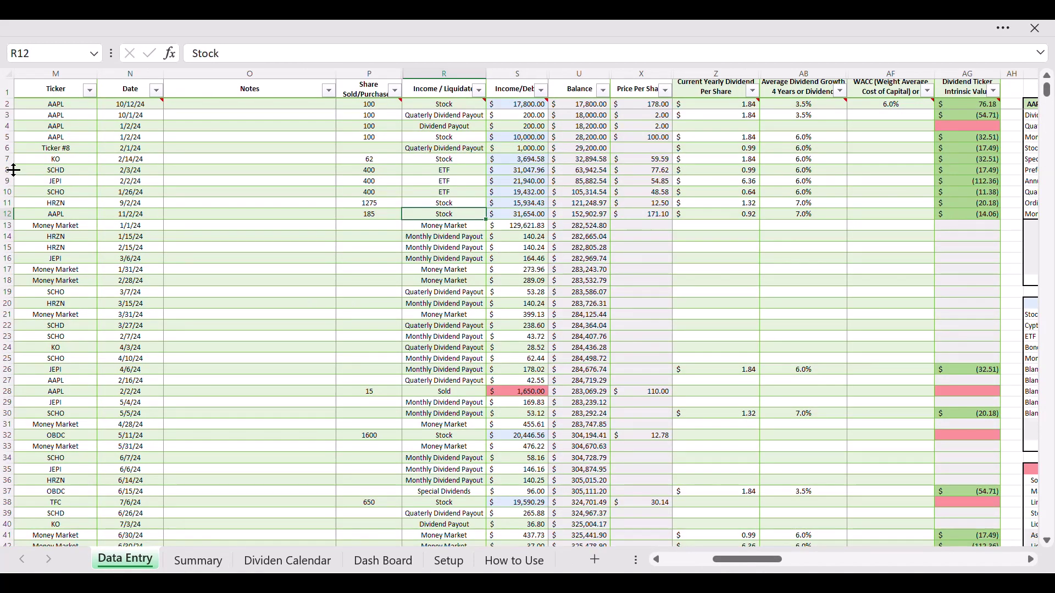
{"action": "left_click", "coordinate": [49, 172]}
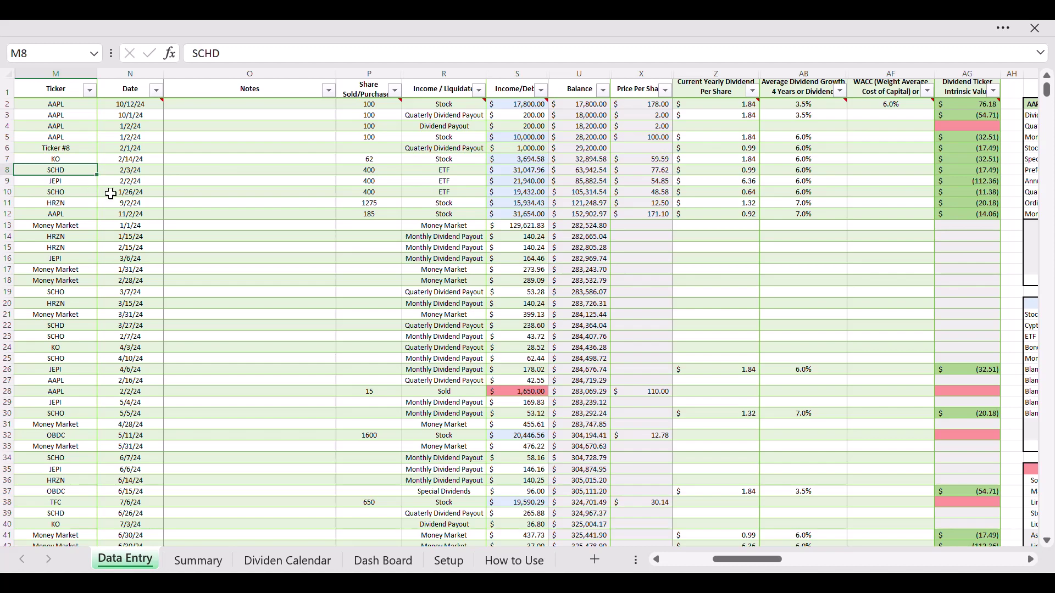
{"action": "left_click_drag", "start_coordinate": [122, 182], "coordinate": [122, 174]}
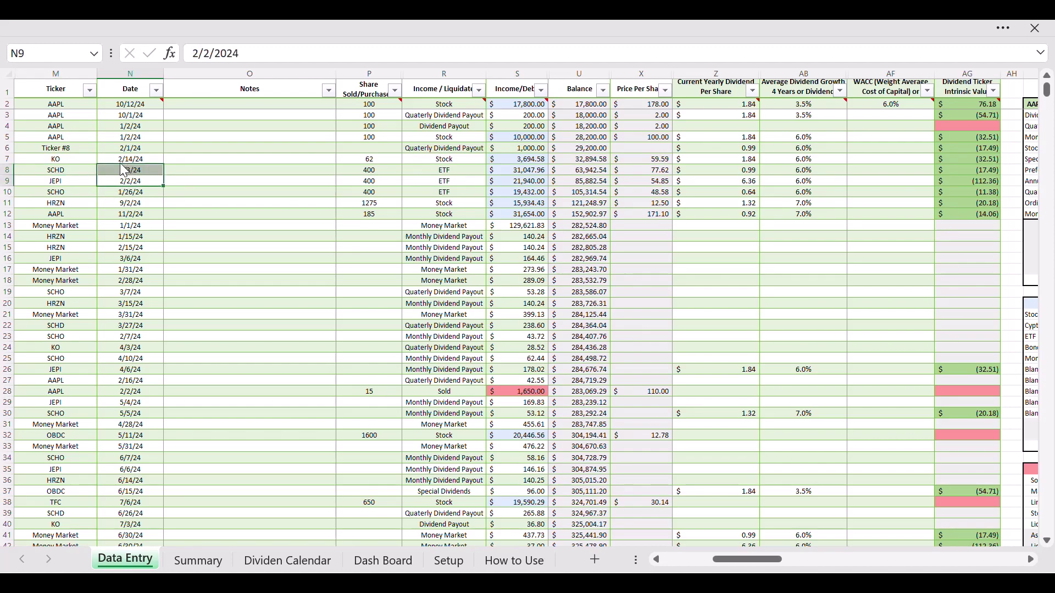
{"action": "left_click", "coordinate": [125, 170]}
{"action": "left_click", "coordinate": [352, 174]}
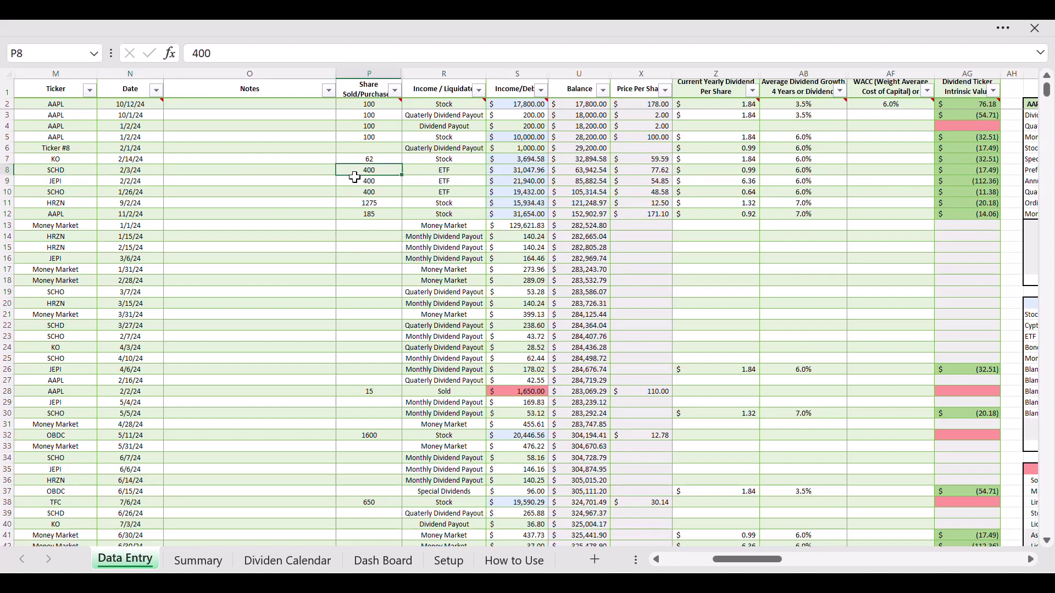
{"action": "left_click", "coordinate": [439, 174]}
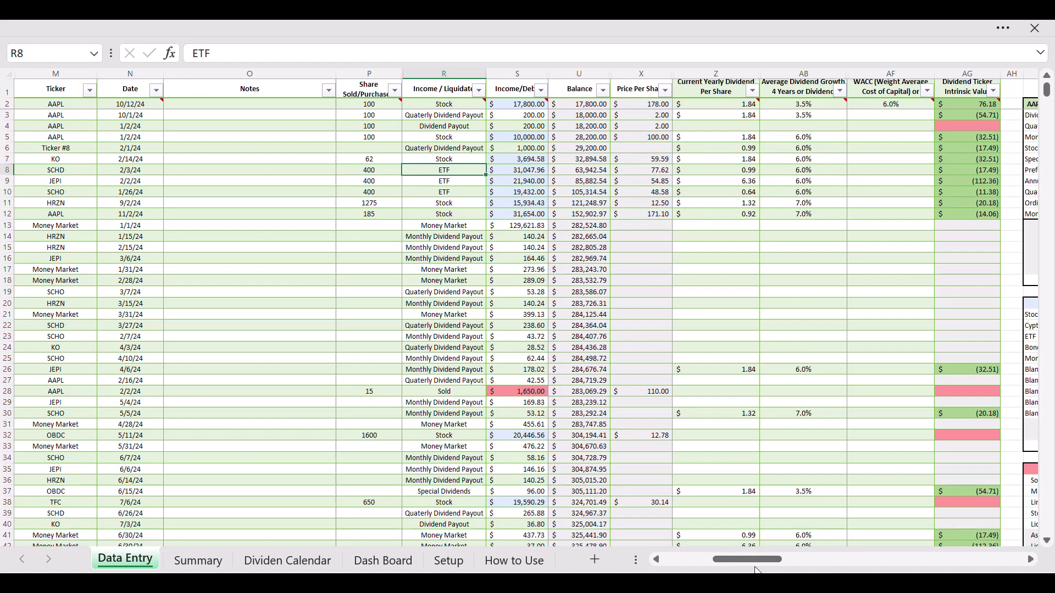
Inspect the intrinsic value inputs Z7, AB7, AF7 and the dividend-growth formula in AG7.
{"action": "left_click", "coordinate": [691, 160]}
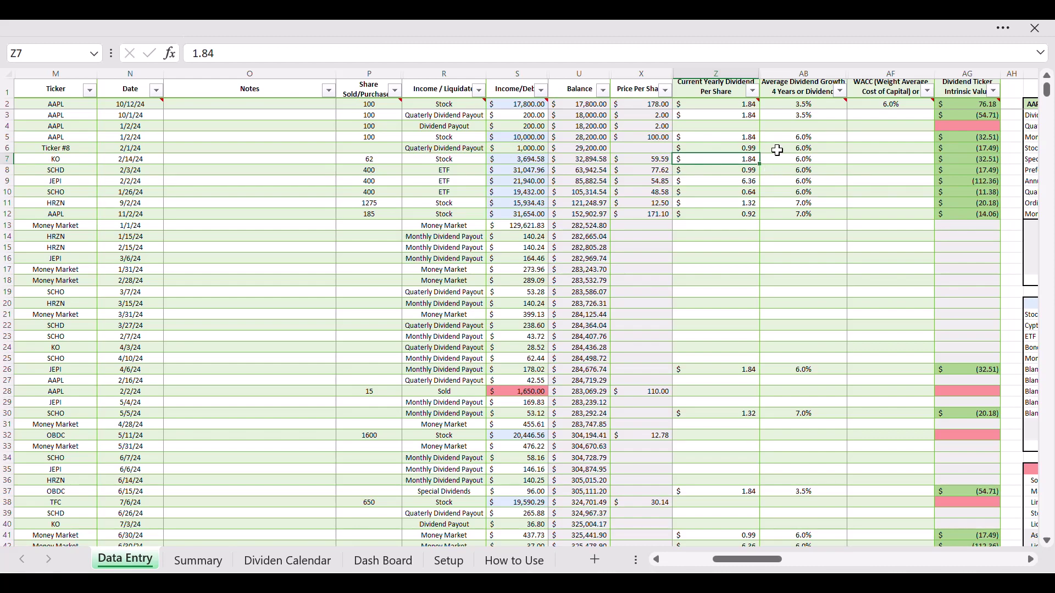
{"action": "left_click", "coordinate": [826, 161]}
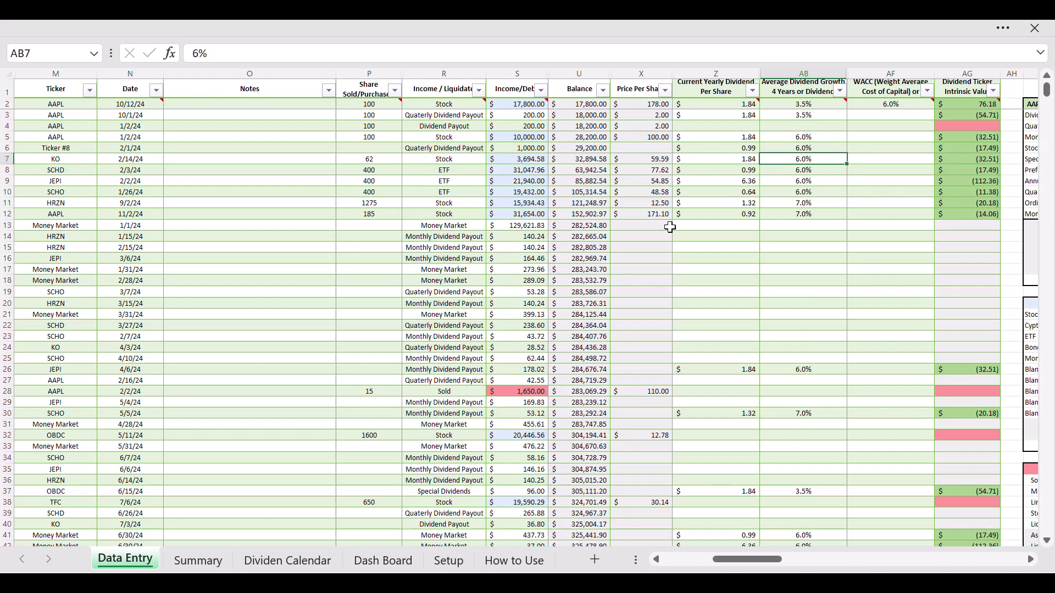
{"action": "left_click", "coordinate": [887, 163]}
{"action": "left_click", "coordinate": [955, 162]}
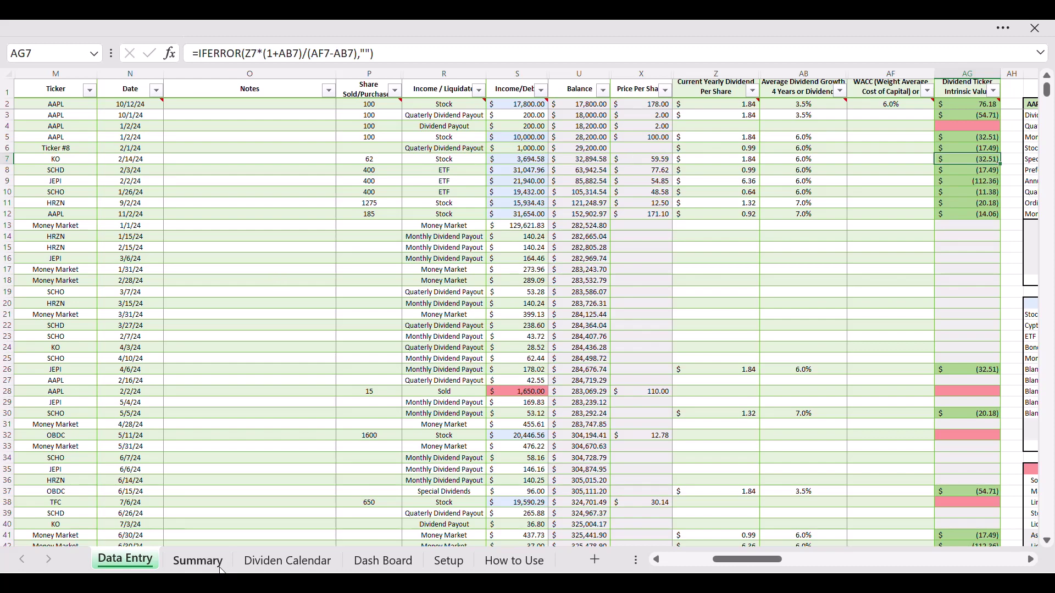
Scroll the Summary sheet down to the LOCATION table, then open the Dividen Calendar and Dash Board sheets.
{"action": "left_click", "coordinate": [192, 568]}
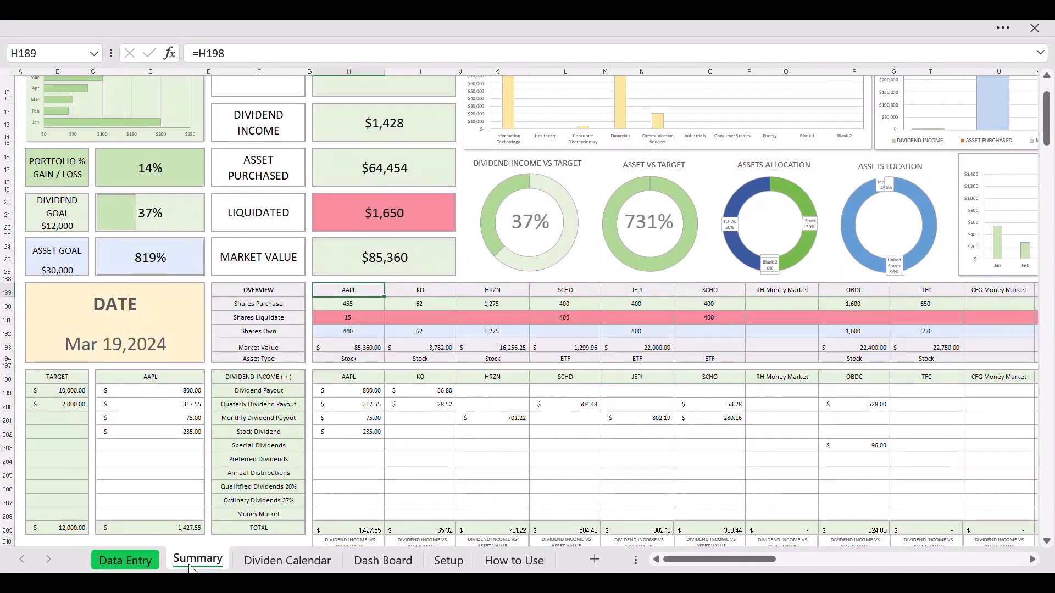
{"action": "scroll", "coordinate": [433, 344], "scroll_direction": "down", "scroll_amount": 5}
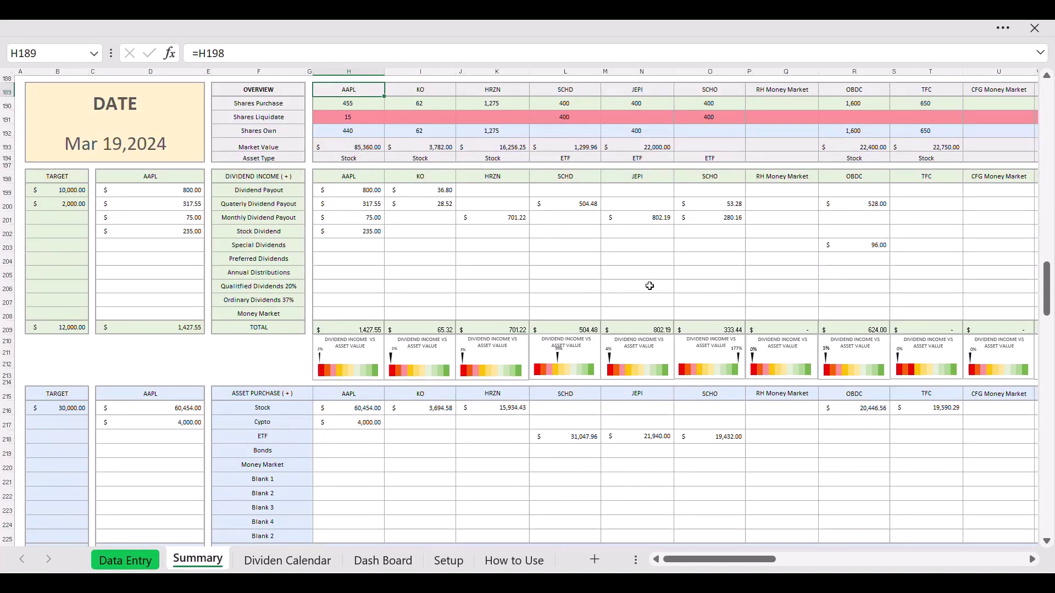
{"action": "scroll", "coordinate": [316, 301], "scroll_direction": "down", "scroll_amount": 18}
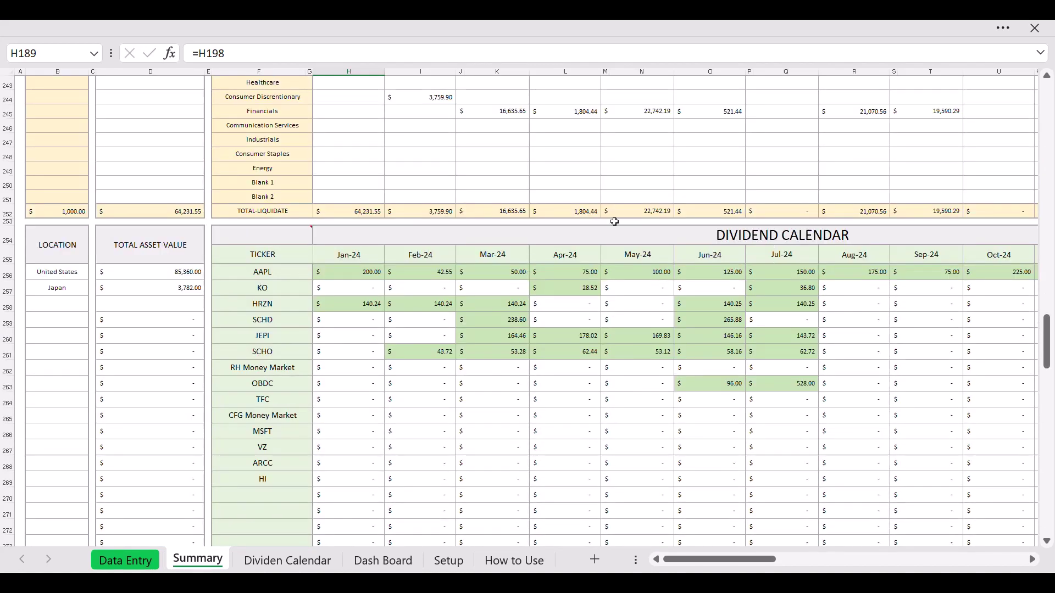
{"action": "left_click", "coordinate": [56, 253]}
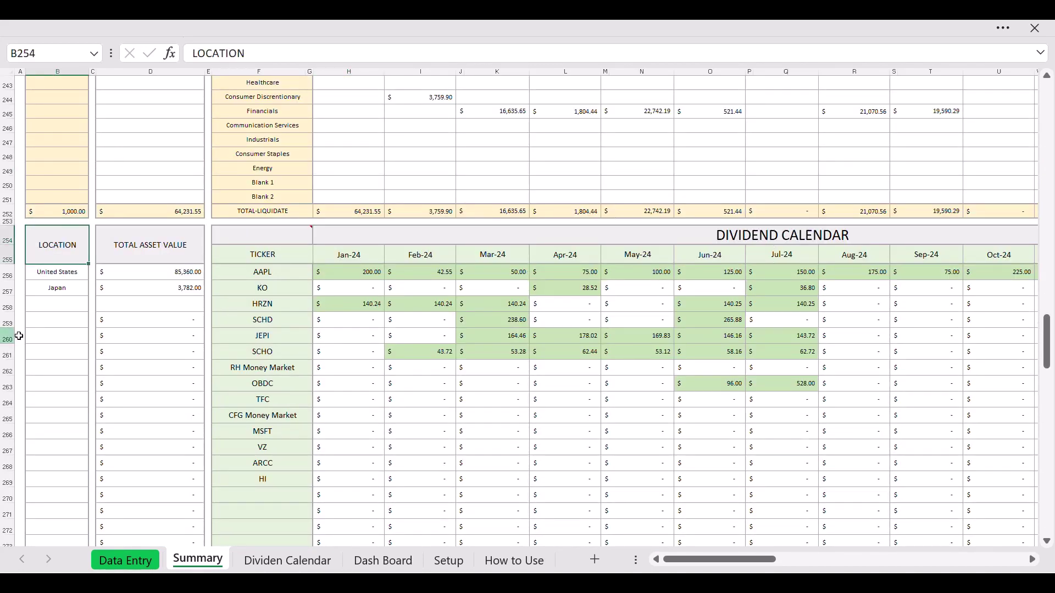
{"action": "scroll", "coordinate": [163, 330], "scroll_direction": "down", "scroll_amount": 2}
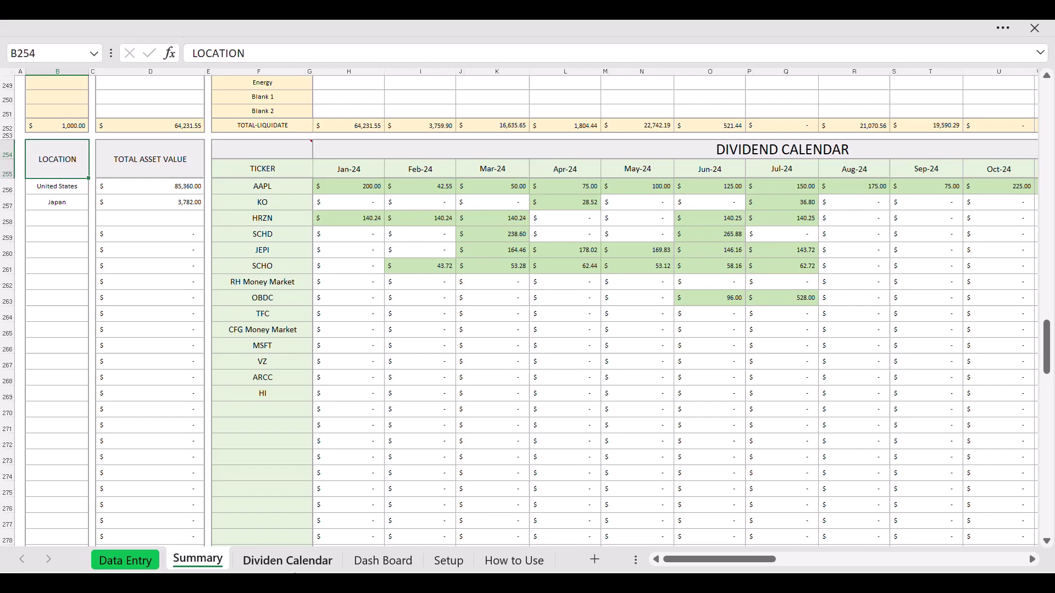
{"action": "left_click", "coordinate": [284, 566]}
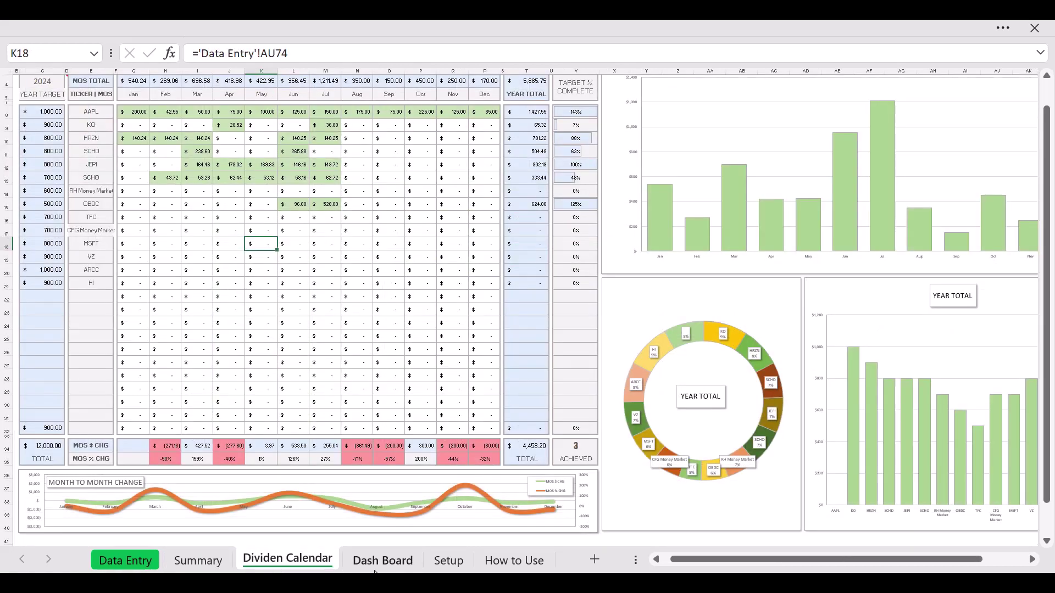
{"action": "left_click", "coordinate": [379, 562]}
{"action": "left_click", "coordinate": [448, 560]}
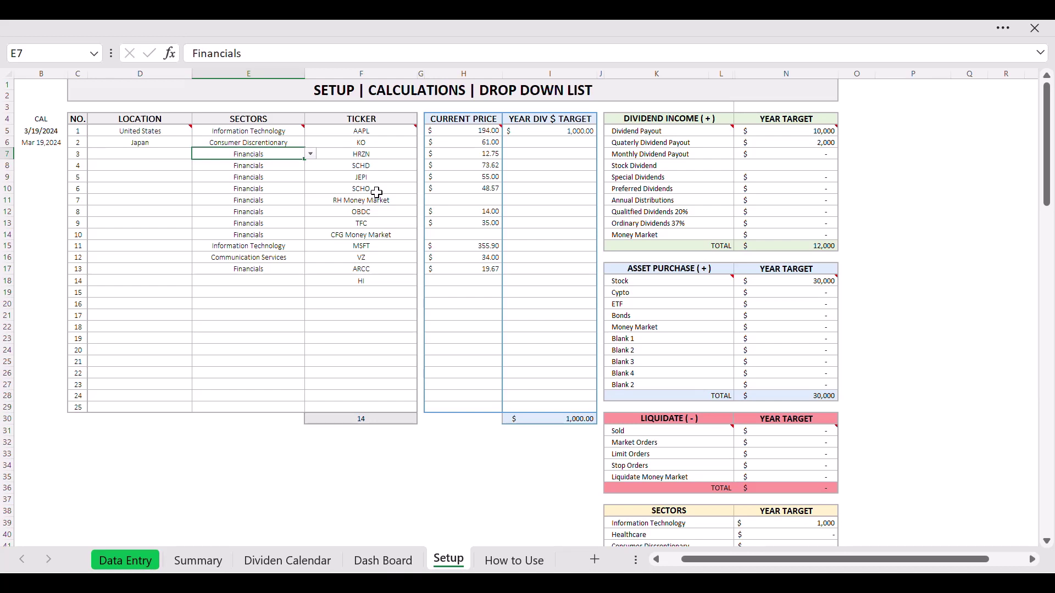
{"action": "left_click", "coordinate": [127, 169]}
{"action": "left_click", "coordinate": [122, 155]}
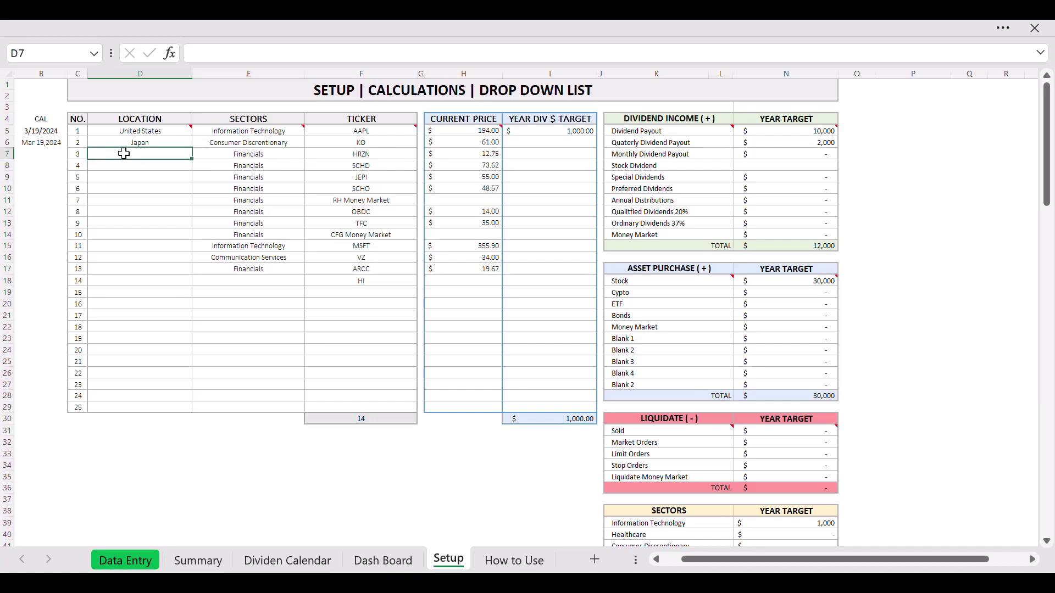
{"action": "left_click", "coordinate": [176, 132]}
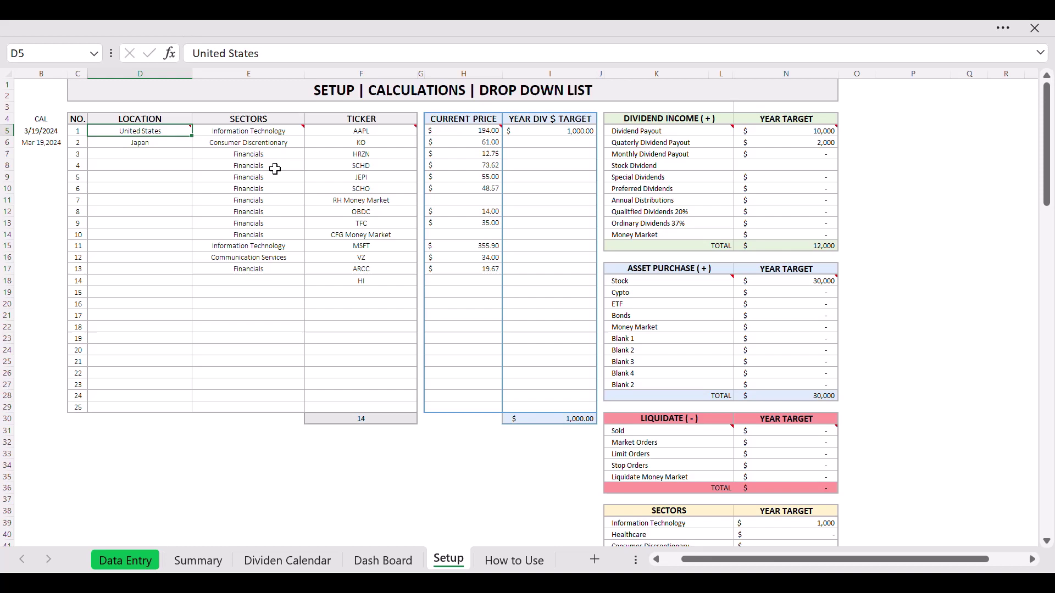
{"action": "left_click", "coordinate": [570, 133]}
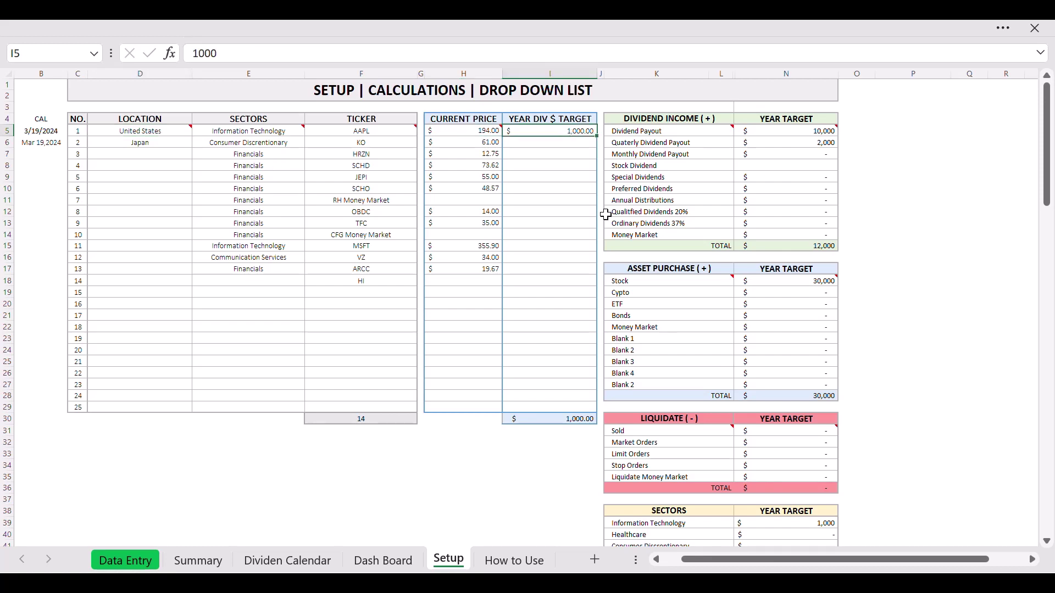
{"action": "left_click", "coordinate": [448, 166]}
{"action": "mouse_move", "coordinate": [308, 135]}
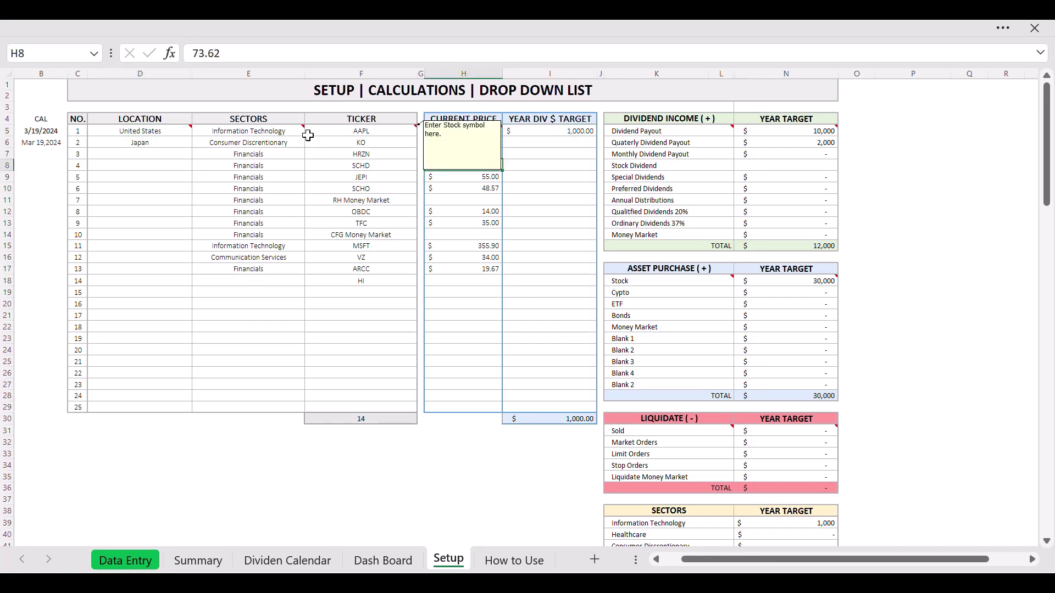
{"action": "key", "text": "Up"}
{"action": "key", "text": "Up"}
{"action": "key", "text": "Up"}
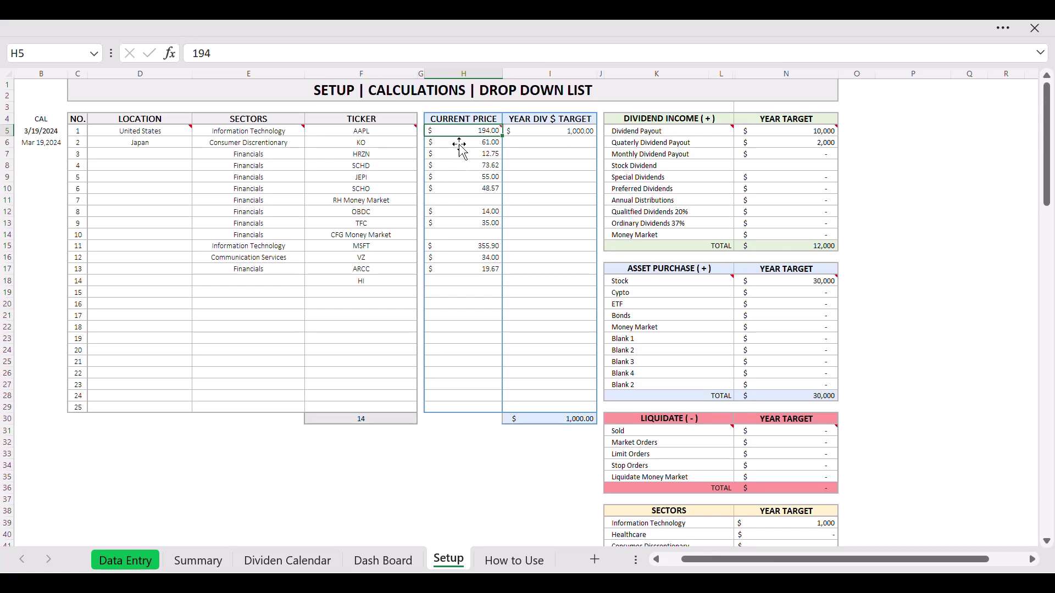
{"action": "left_click", "coordinate": [463, 397]}
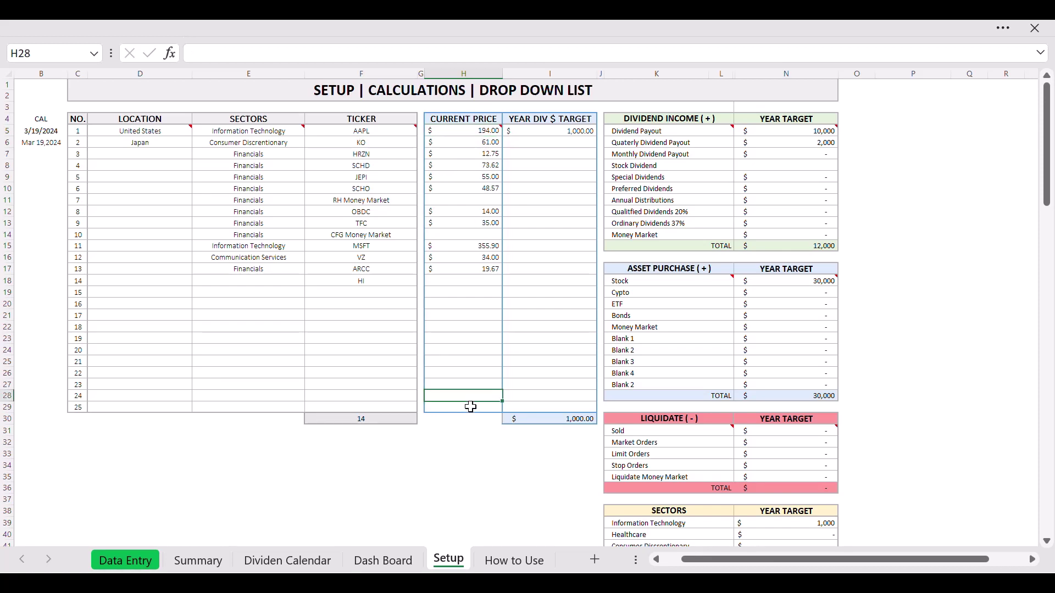
{"action": "left_click", "coordinate": [460, 133]}
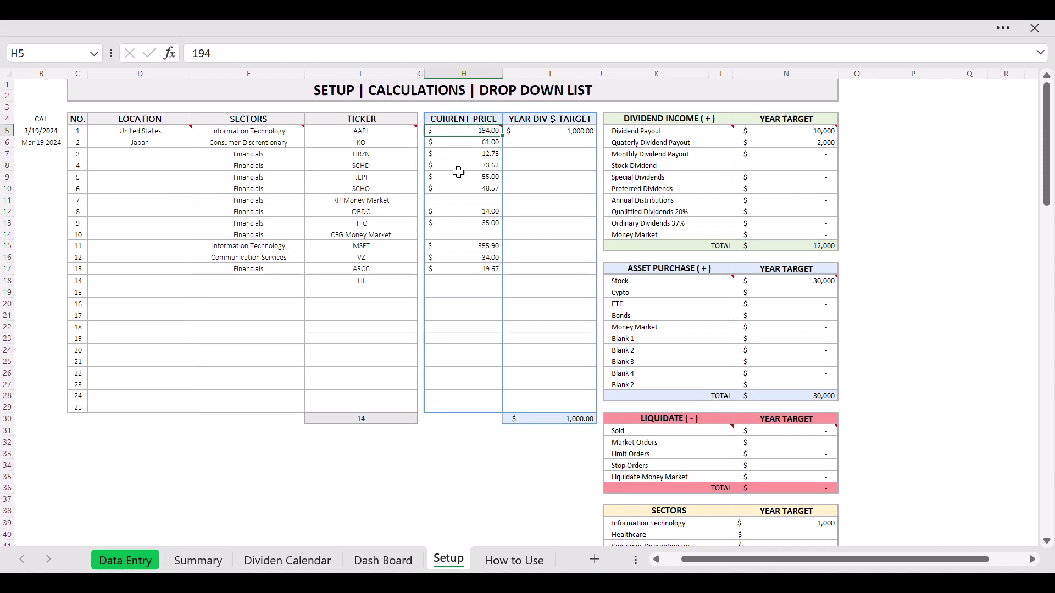
Switch through the Dash Board and Summary sheets, ending on the Dividen Calendar sheet.
{"action": "left_click", "coordinate": [383, 560]}
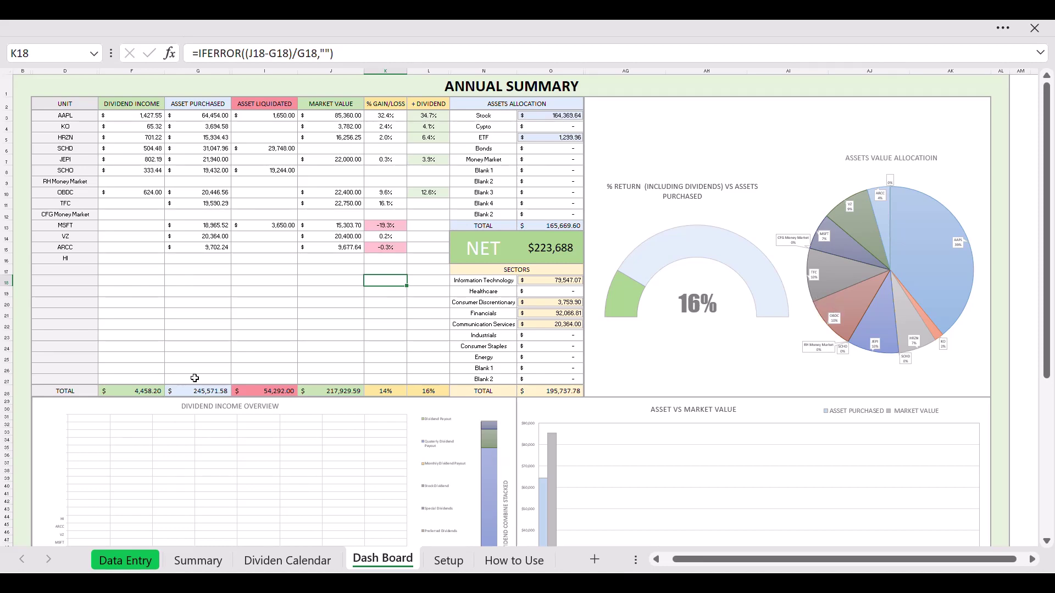
{"action": "left_click", "coordinate": [269, 562]}
{"action": "left_click", "coordinate": [196, 562]}
{"action": "left_click", "coordinate": [283, 560]}
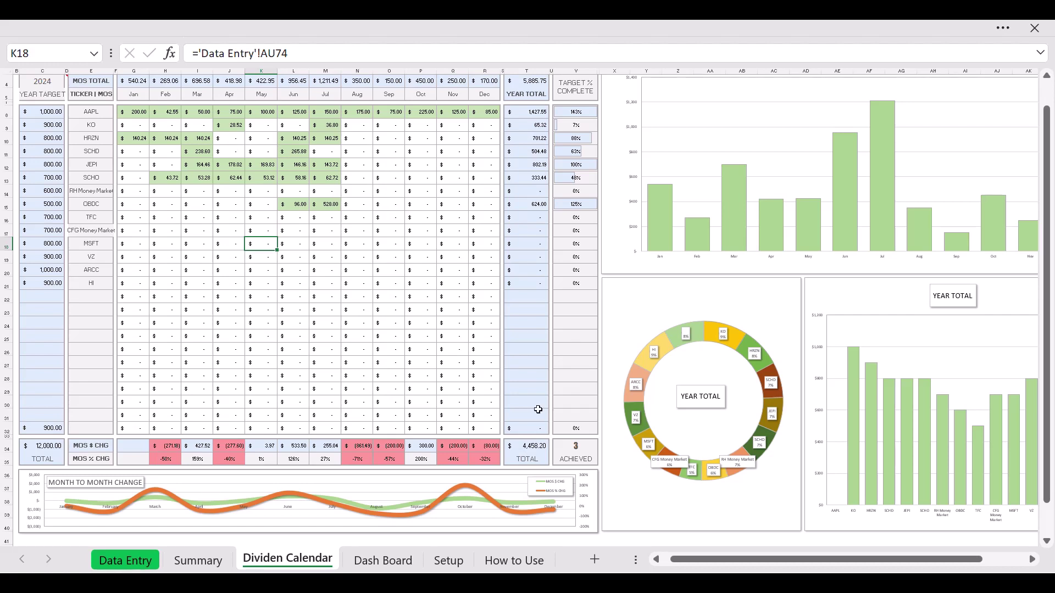
{"action": "scroll", "coordinate": [203, 236], "scroll_direction": "up", "scroll_amount": 1}
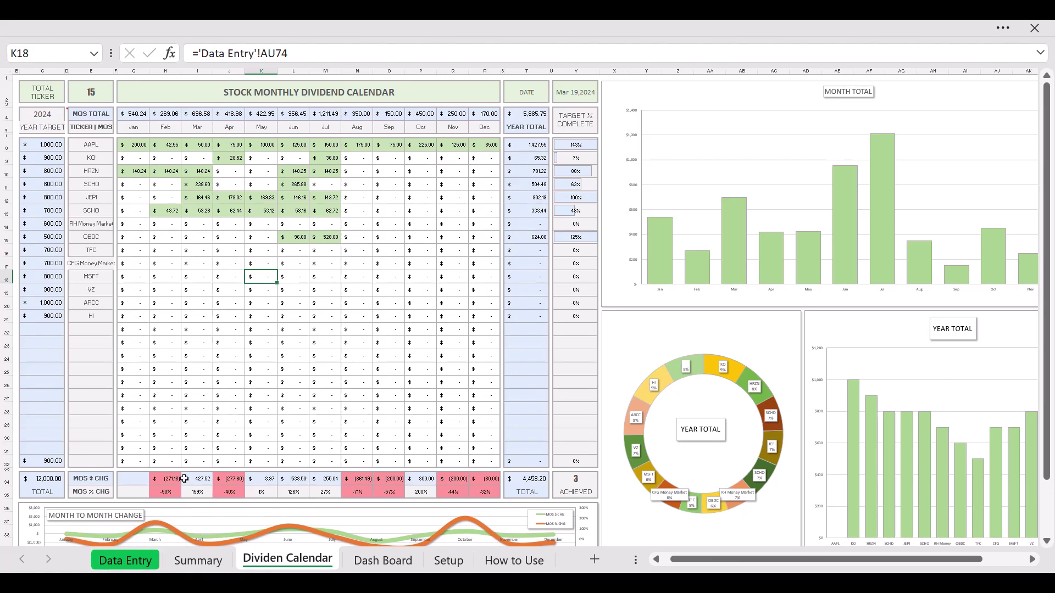
{"action": "scroll", "coordinate": [181, 440], "scroll_direction": "down", "scroll_amount": 2}
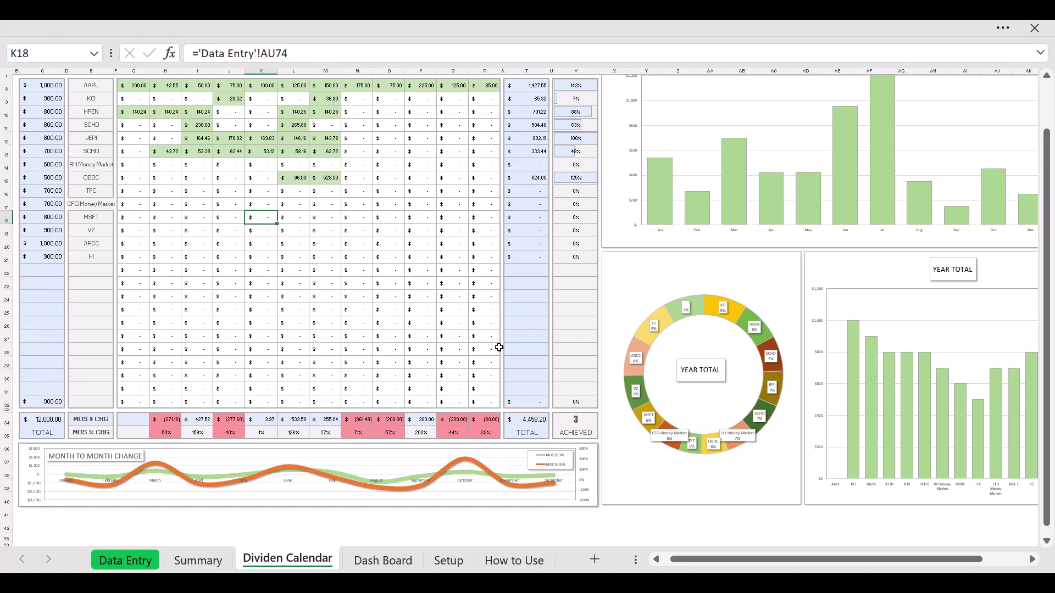
{"action": "scroll", "coordinate": [464, 341], "scroll_direction": "up", "scroll_amount": 3}
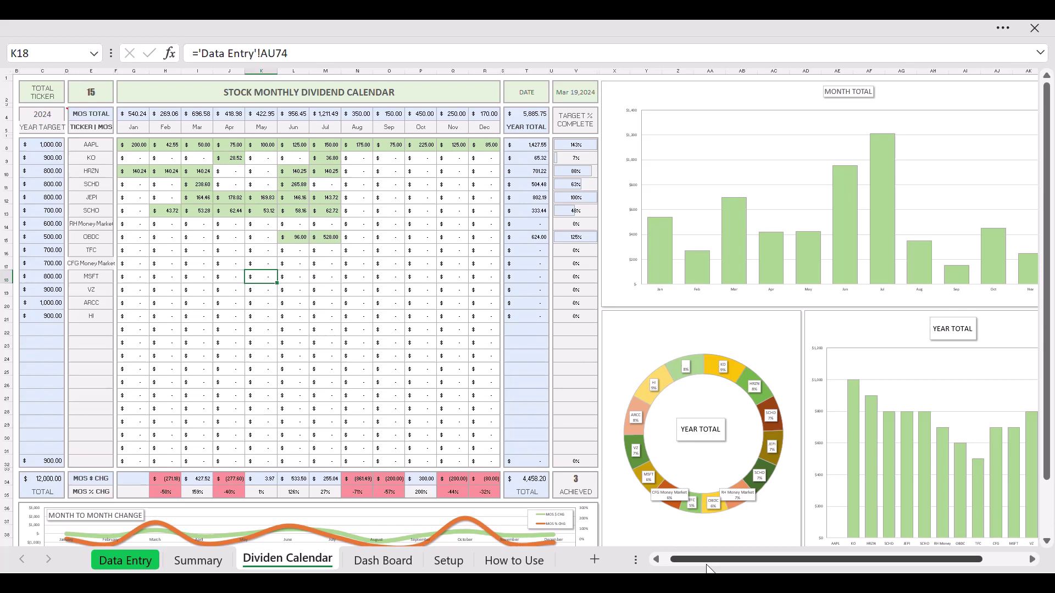
Inspect the calendar's T8 year-total, V8 target-completion and HI ticker formulas, then return to Data Entry.
{"action": "left_click_drag", "start_coordinate": [727, 567], "coordinate": [775, 568]}
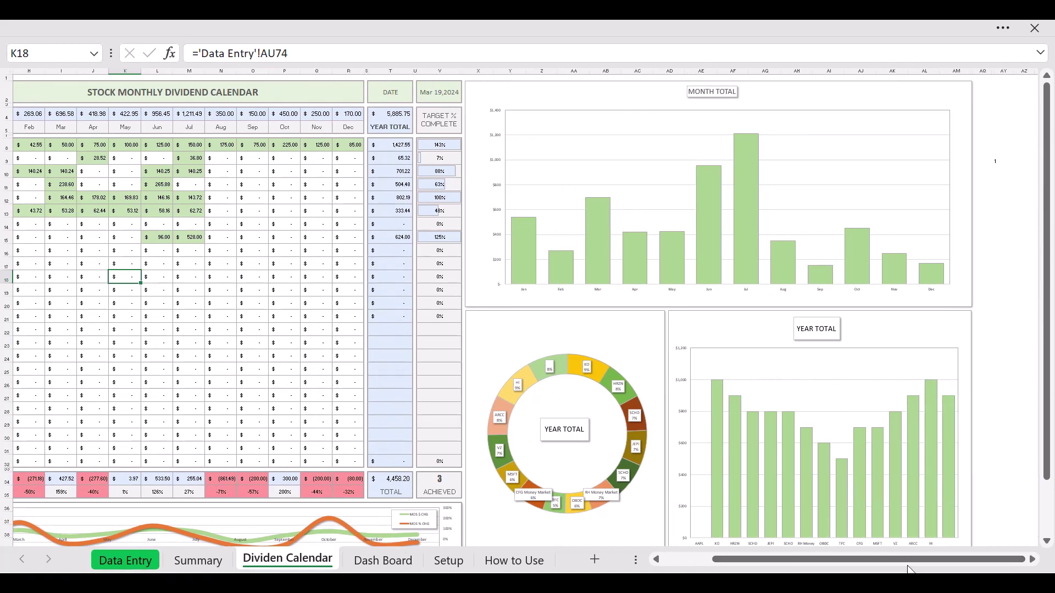
{"action": "scroll", "coordinate": [918, 526], "scroll_direction": "down", "scroll_amount": 2}
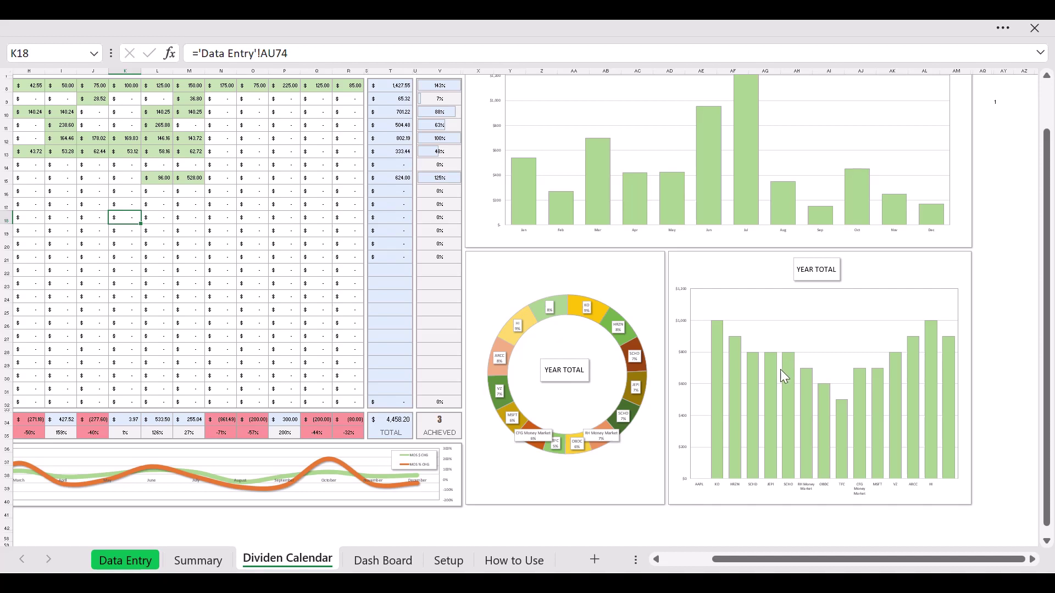
{"action": "scroll", "coordinate": [780, 371], "scroll_direction": "up", "scroll_amount": 2}
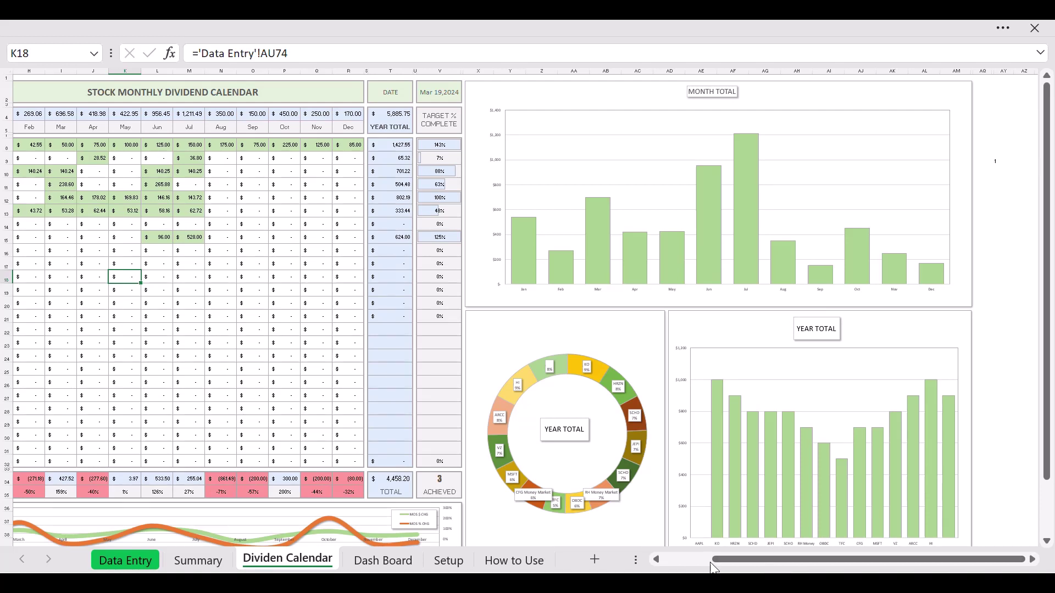
{"action": "left_click_drag", "start_coordinate": [731, 561], "coordinate": [659, 559]}
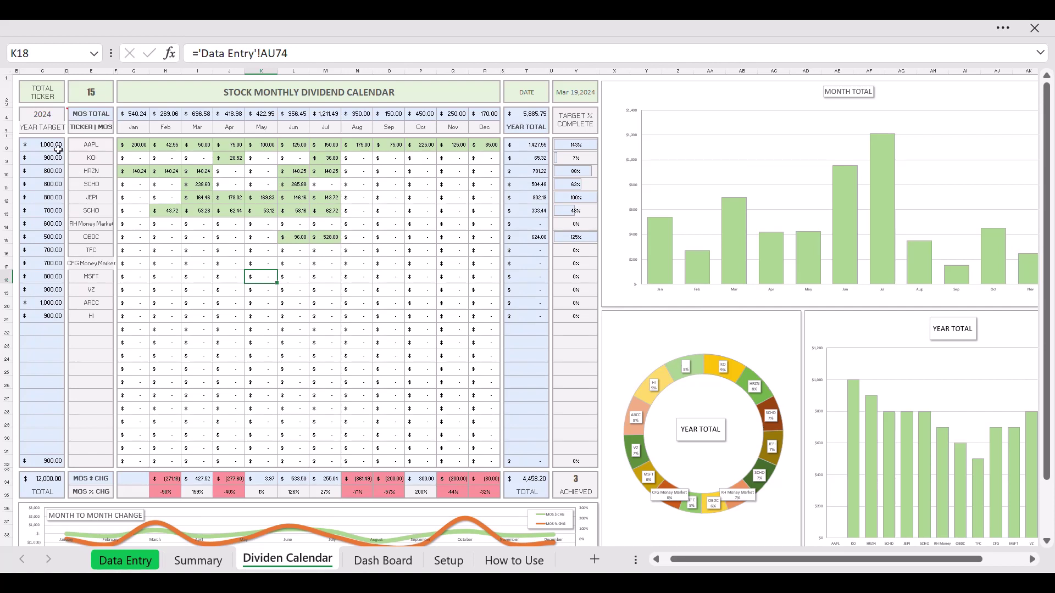
{"action": "left_click", "coordinate": [515, 146]}
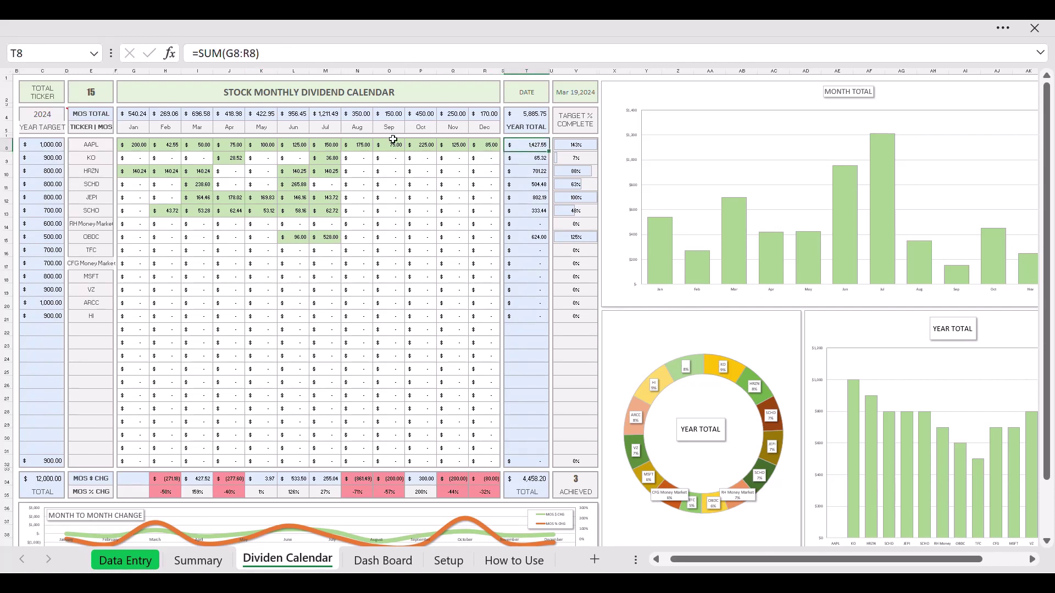
{"action": "left_click", "coordinate": [564, 145]}
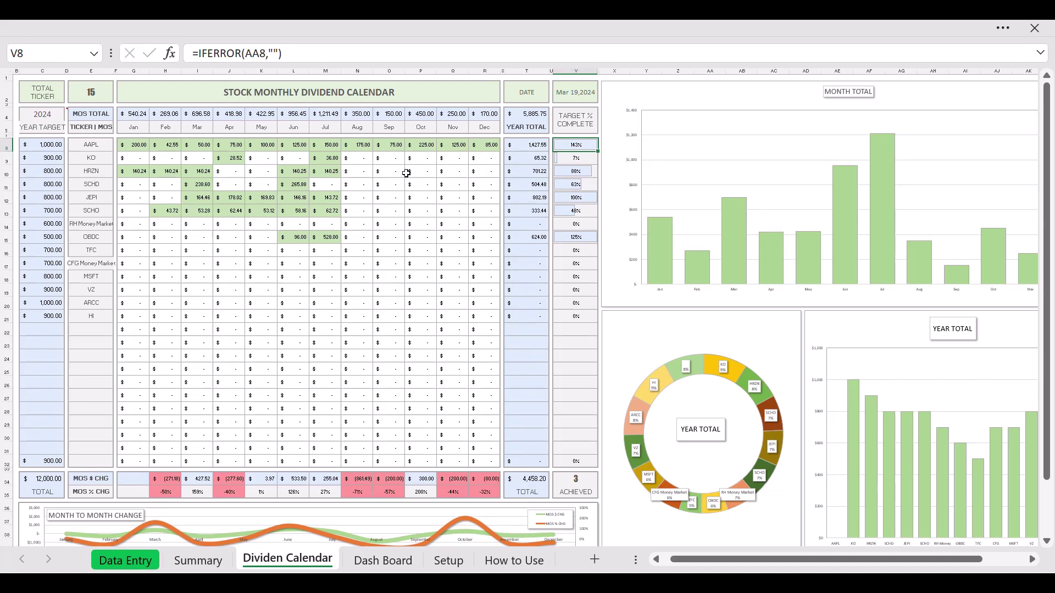
{"action": "left_click", "coordinate": [523, 151]}
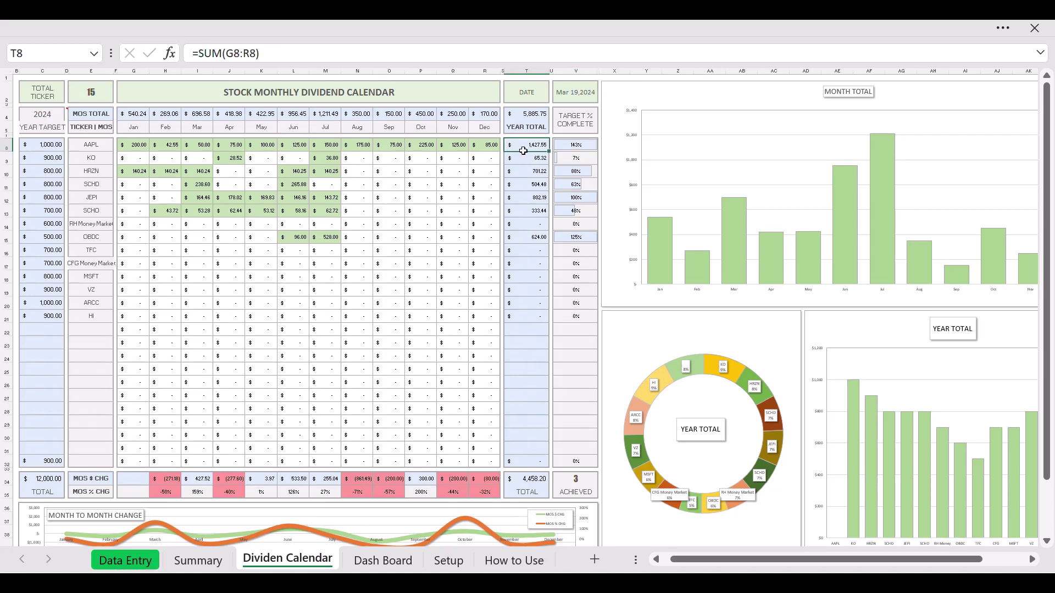
{"action": "left_click", "coordinate": [574, 147]}
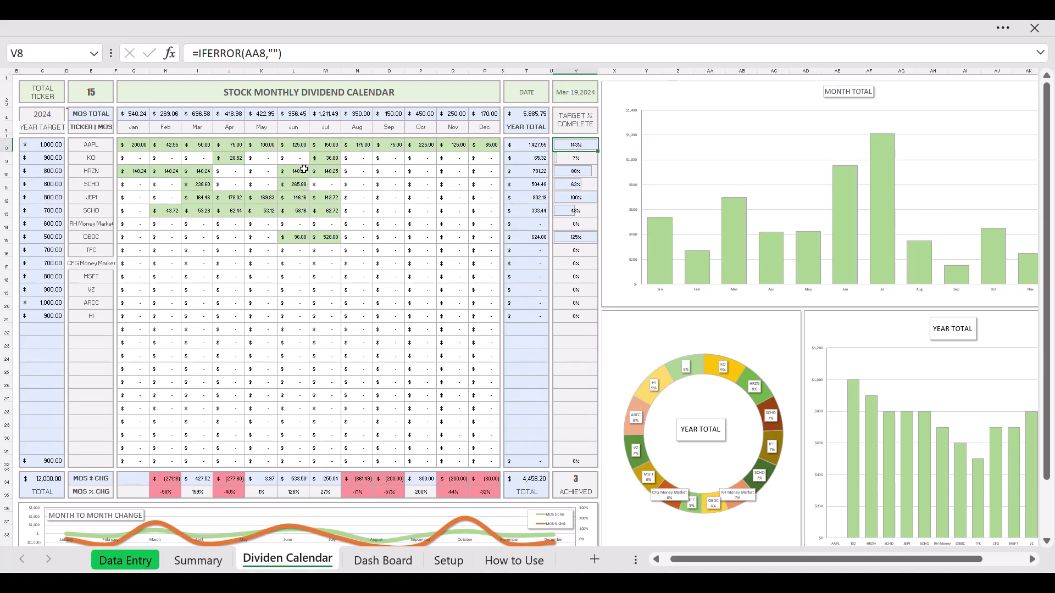
{"action": "left_click", "coordinate": [93, 315]}
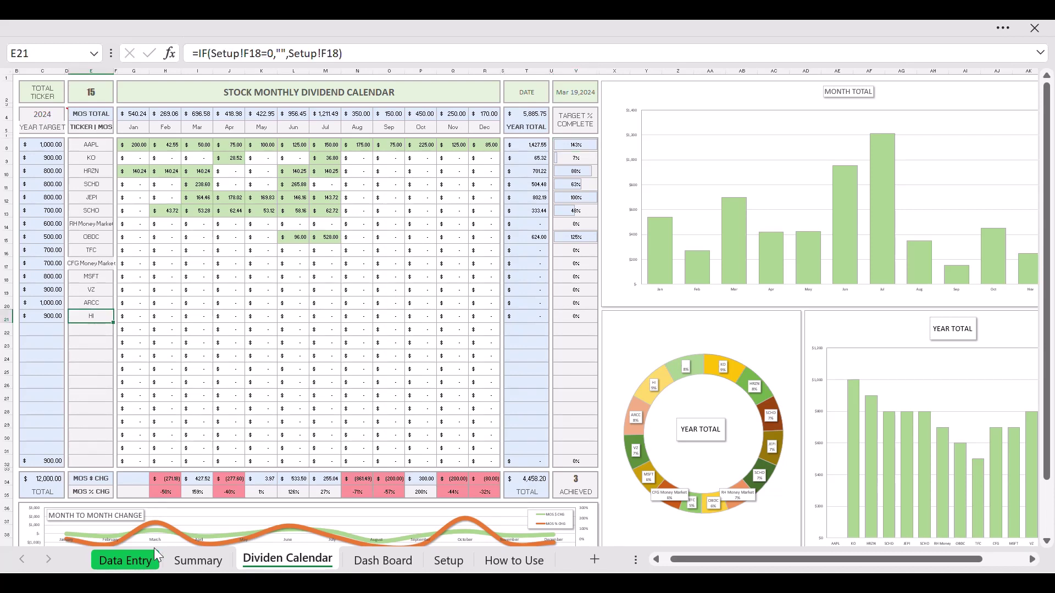
{"action": "left_click", "coordinate": [125, 560]}
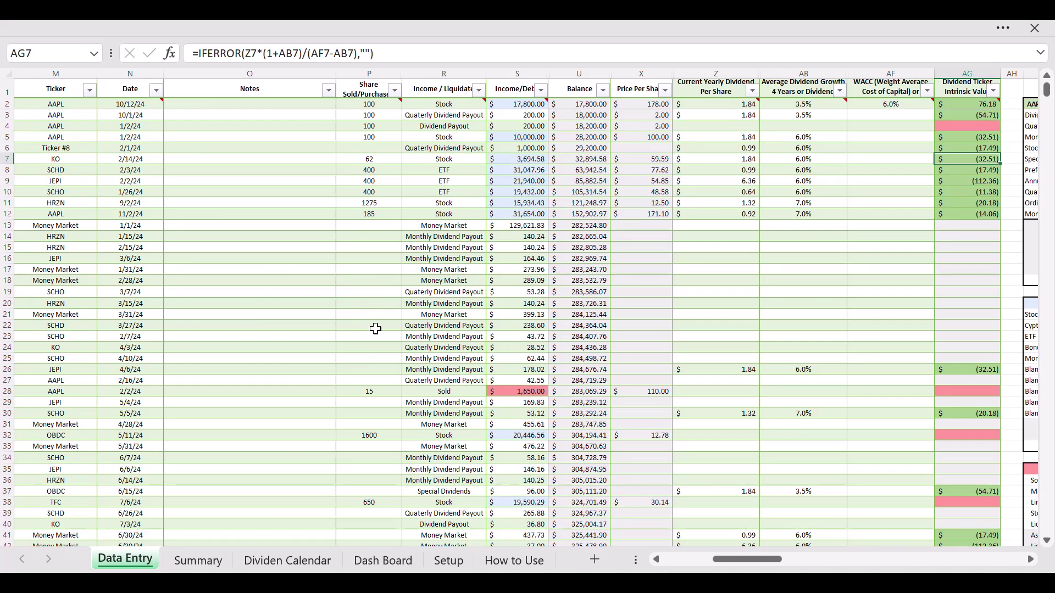
{"action": "left_click", "coordinate": [197, 561]}
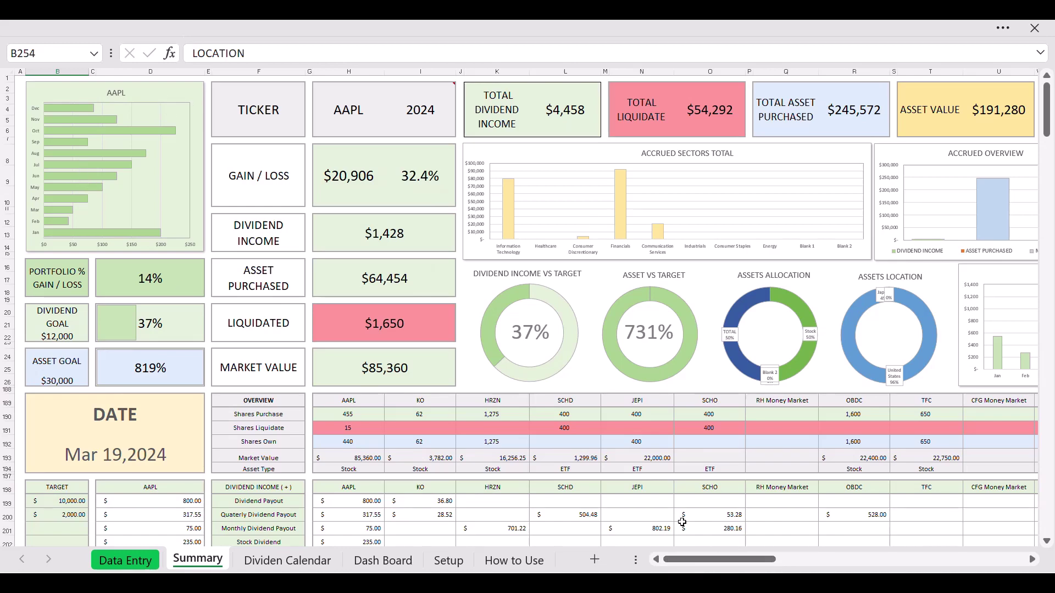
{"action": "scroll", "coordinate": [683, 522], "scroll_direction": "down", "scroll_amount": 9}
{"action": "scroll", "coordinate": [605, 461], "scroll_direction": "down", "scroll_amount": 3}
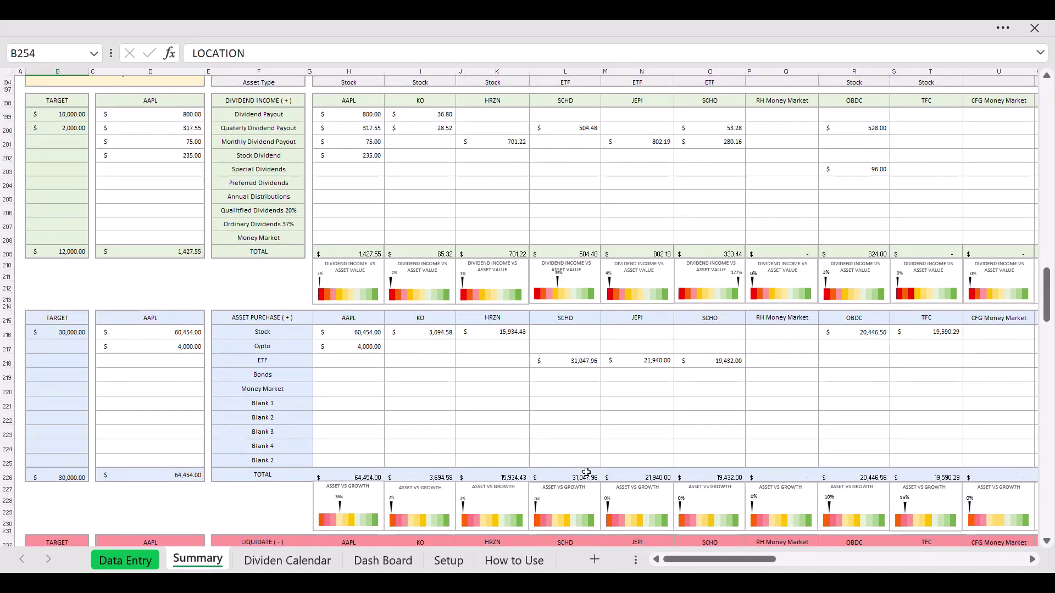
{"action": "scroll", "coordinate": [560, 463], "scroll_direction": "up", "scroll_amount": 10}
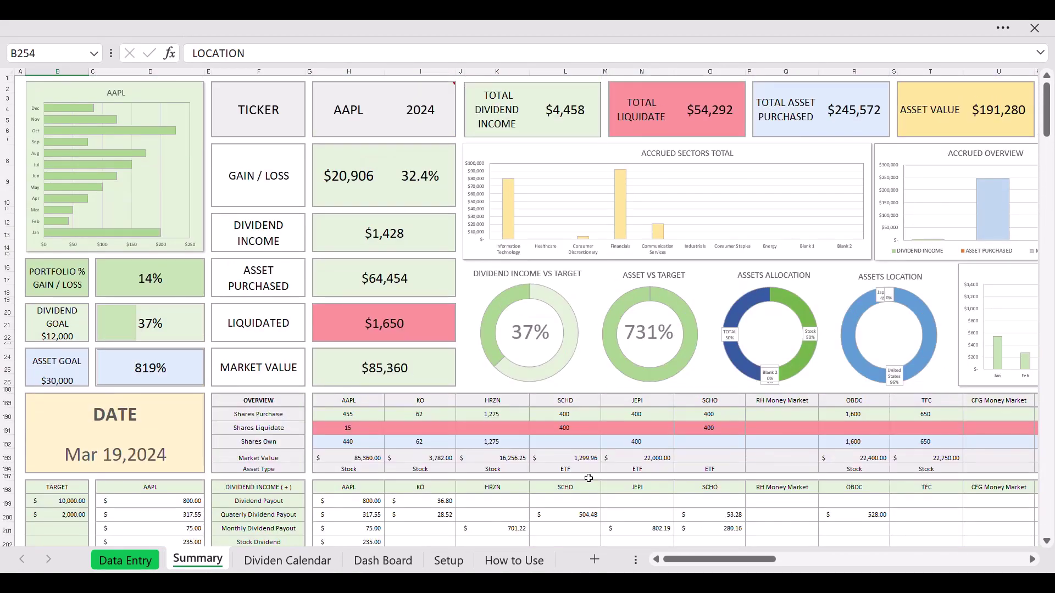
{"action": "scroll", "coordinate": [689, 571], "scroll_direction": "right", "scroll_amount": 5}
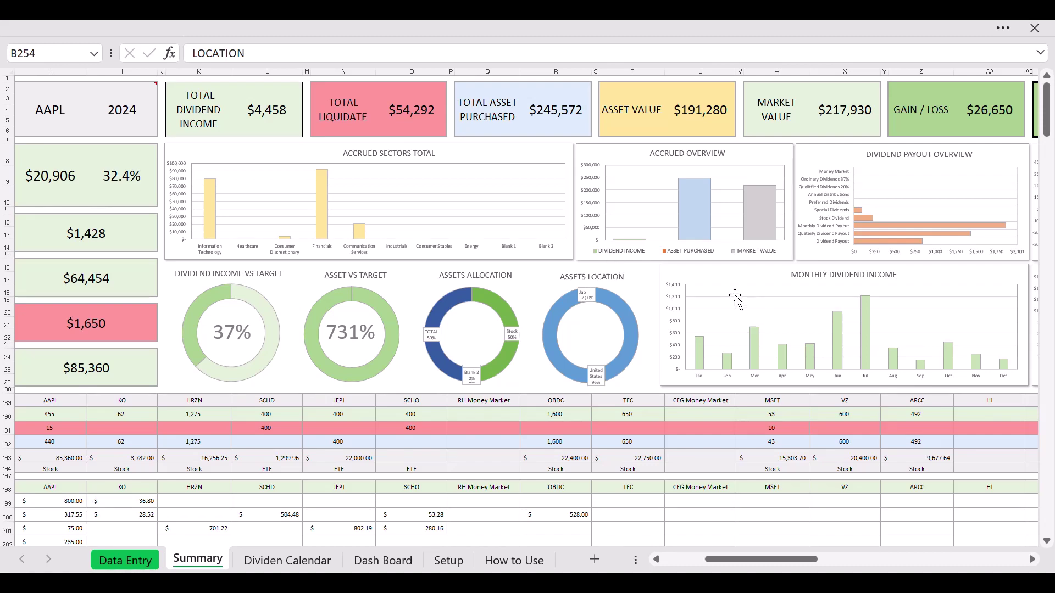
{"action": "scroll", "coordinate": [664, 512], "scroll_direction": "right", "scroll_amount": 5}
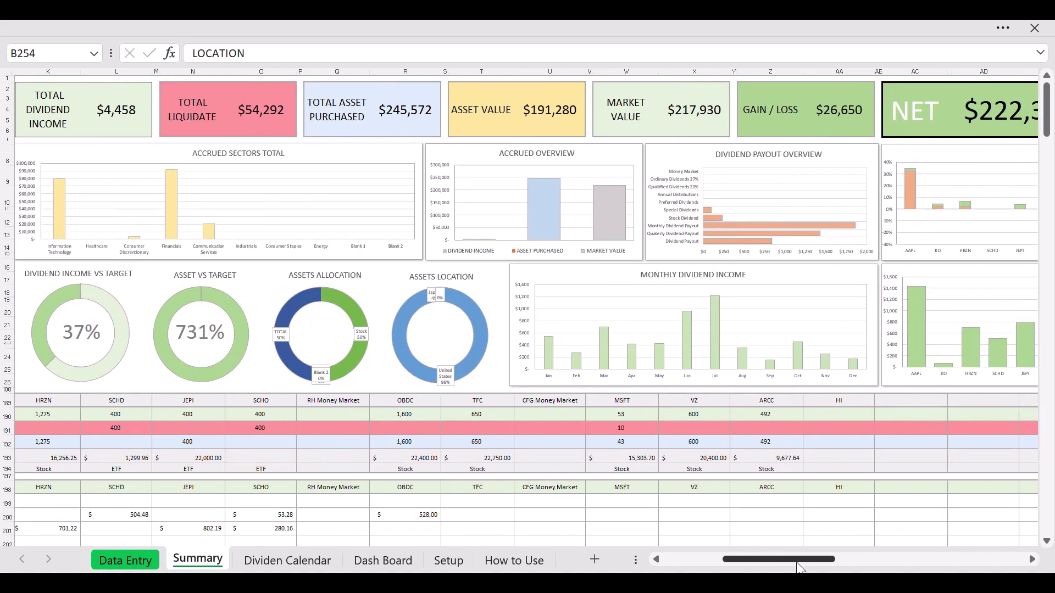
{"action": "scroll", "coordinate": [664, 513], "scroll_direction": "left", "scroll_amount": 3}
{"action": "scroll", "coordinate": [663, 513], "scroll_direction": "right", "scroll_amount": 1}
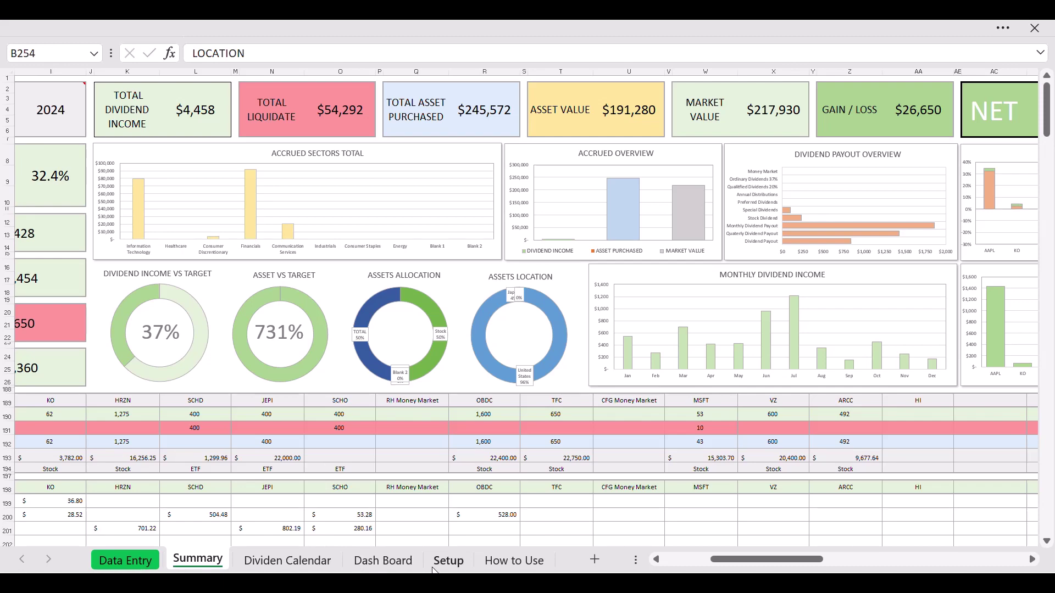
{"action": "left_click", "coordinate": [448, 561]}
{"action": "left_click", "coordinate": [784, 133]}
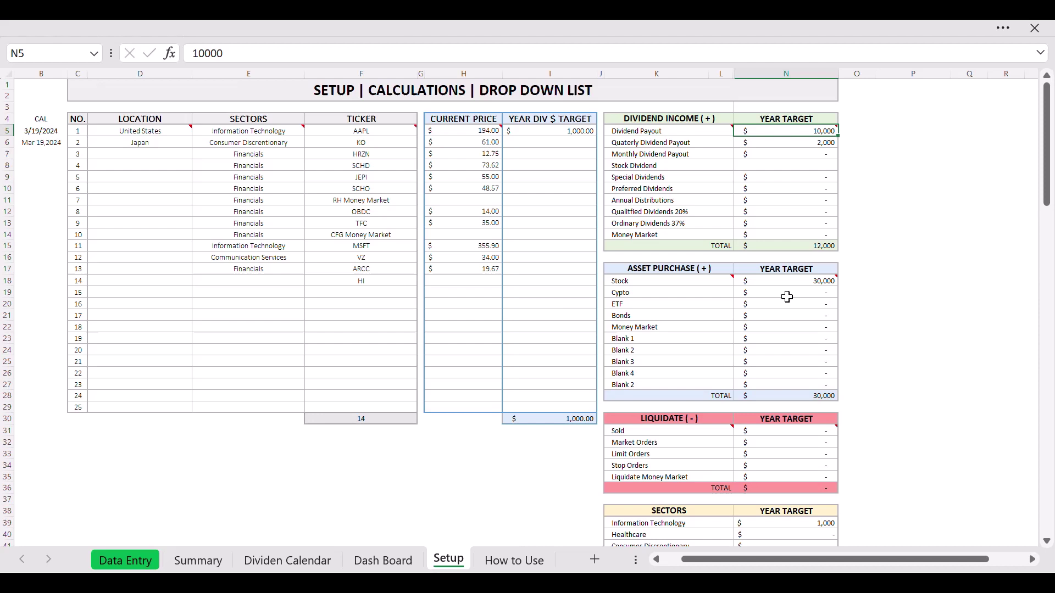
{"action": "left_click", "coordinate": [775, 283]}
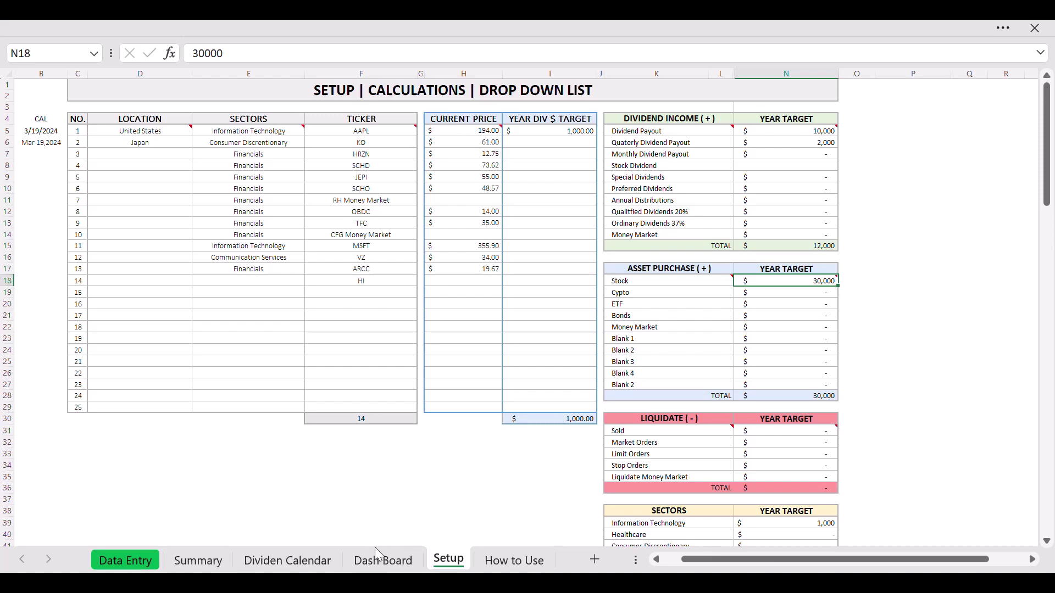
{"action": "left_click", "coordinate": [198, 560]}
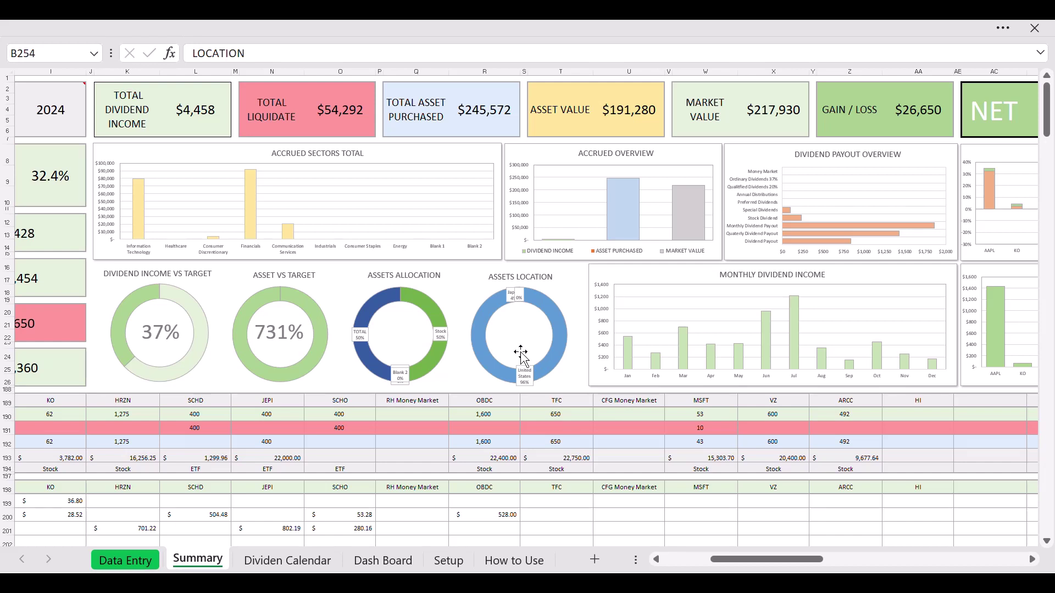
Edit the Assets Allocation chart title, select the Assets Location chart and close the title formatting pane.
{"action": "double_click", "coordinate": [416, 286]}
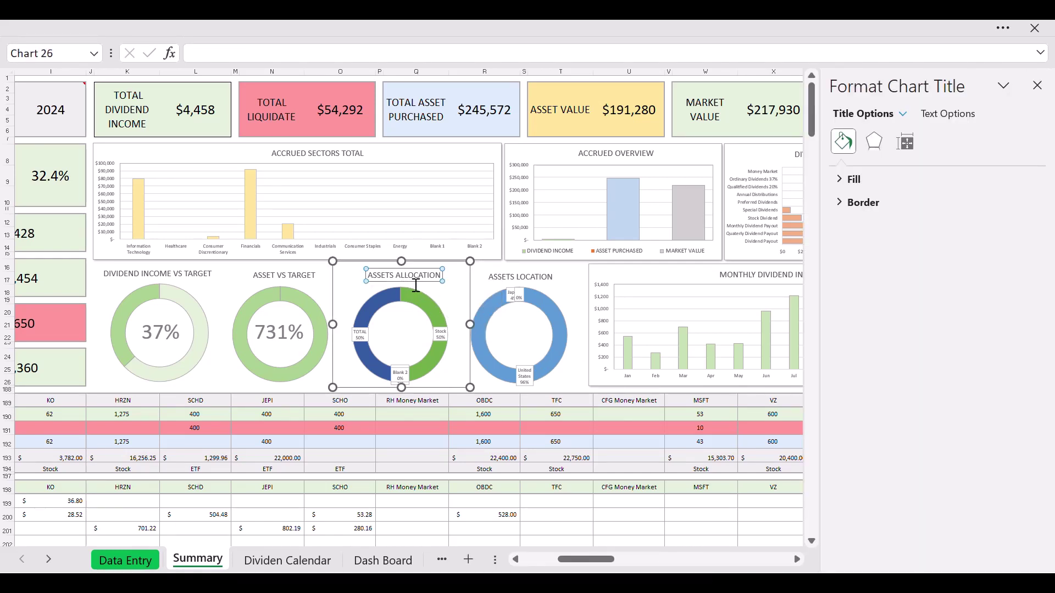
{"action": "left_click", "coordinate": [414, 284]}
{"action": "left_click", "coordinate": [500, 278]}
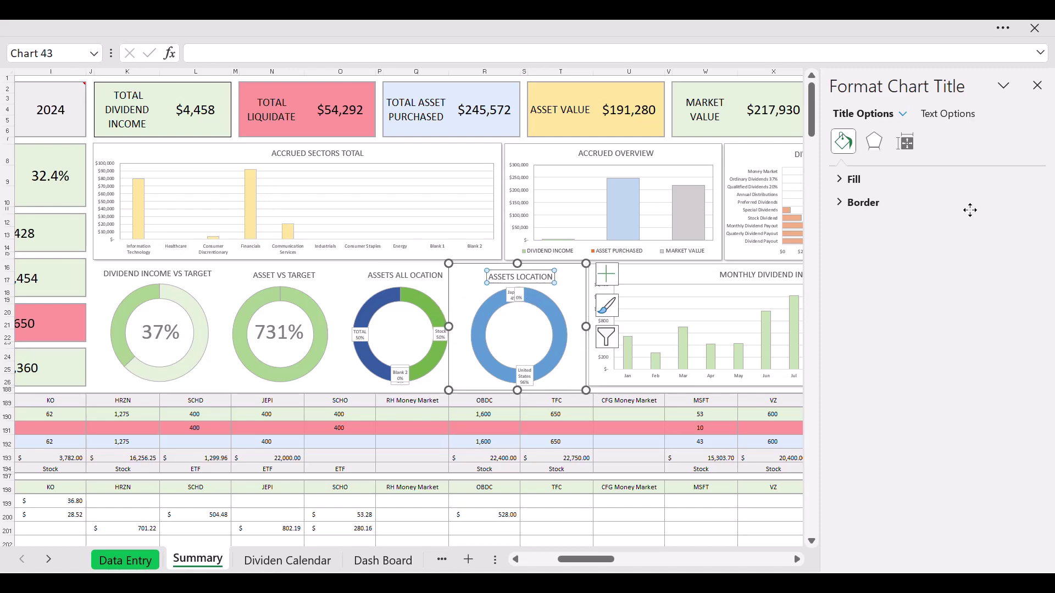
{"action": "left_click", "coordinate": [1038, 85]}
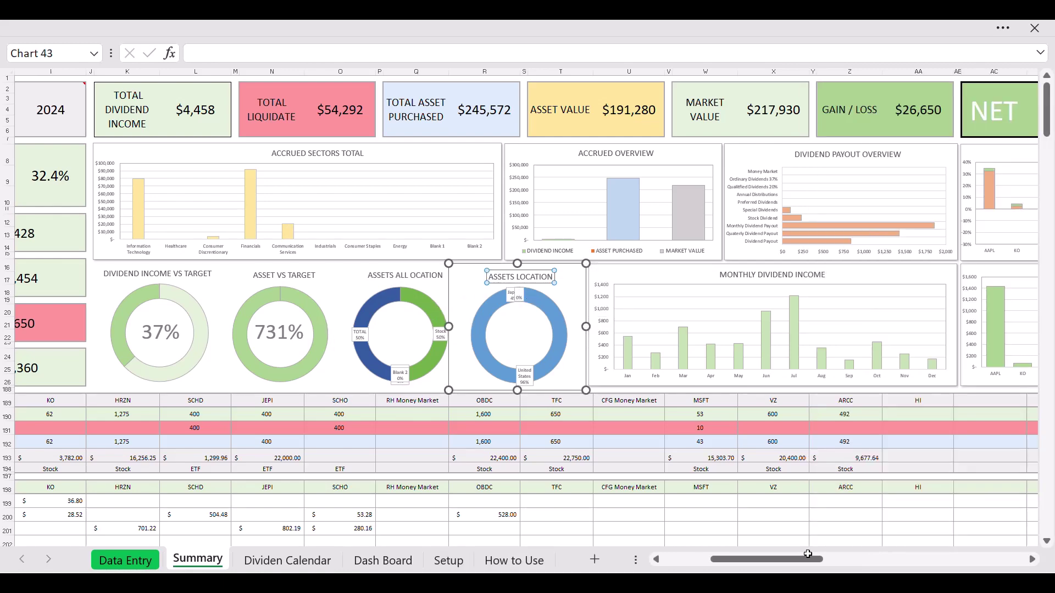
{"action": "scroll", "coordinate": [383, 355], "scroll_direction": "right", "scroll_amount": 5}
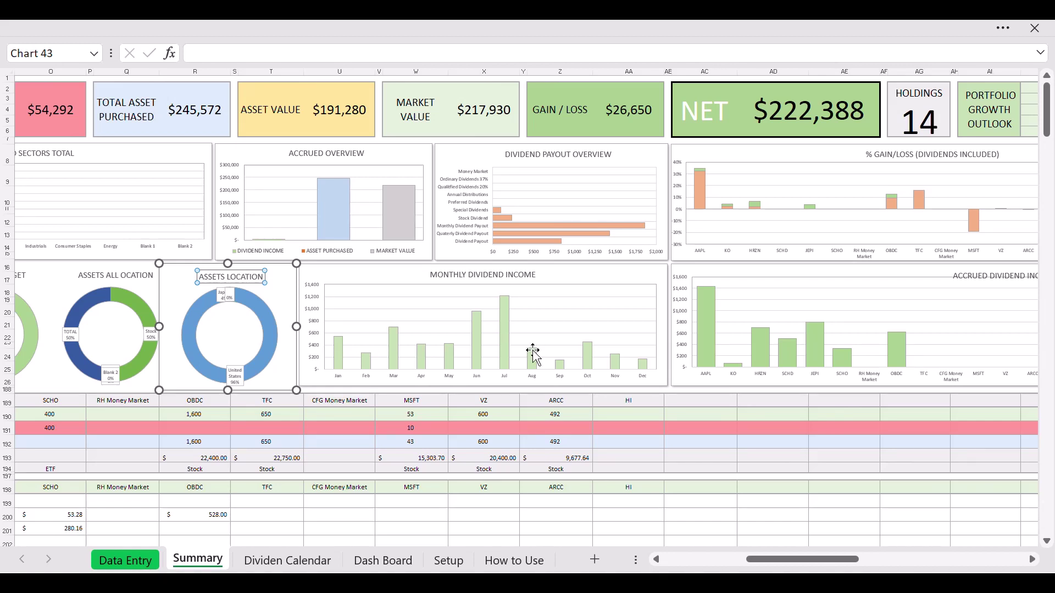
{"action": "left_click_drag", "start_coordinate": [768, 560], "coordinate": [808, 570]}
{"action": "scroll", "coordinate": [761, 516], "scroll_direction": "right", "scroll_amount": 3}
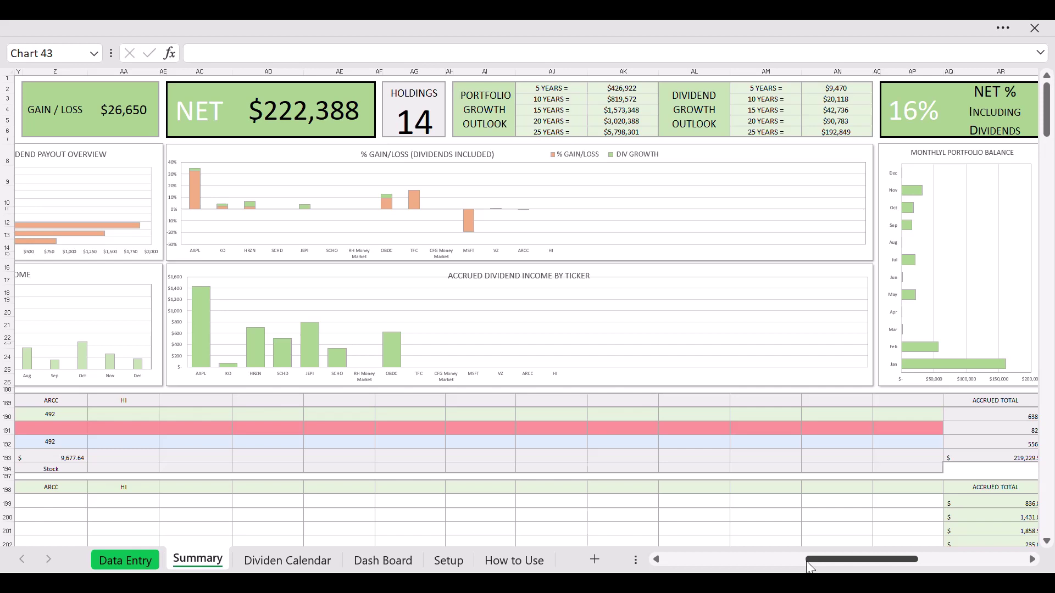
{"action": "left_click_drag", "start_coordinate": [812, 560], "coordinate": [861, 564]}
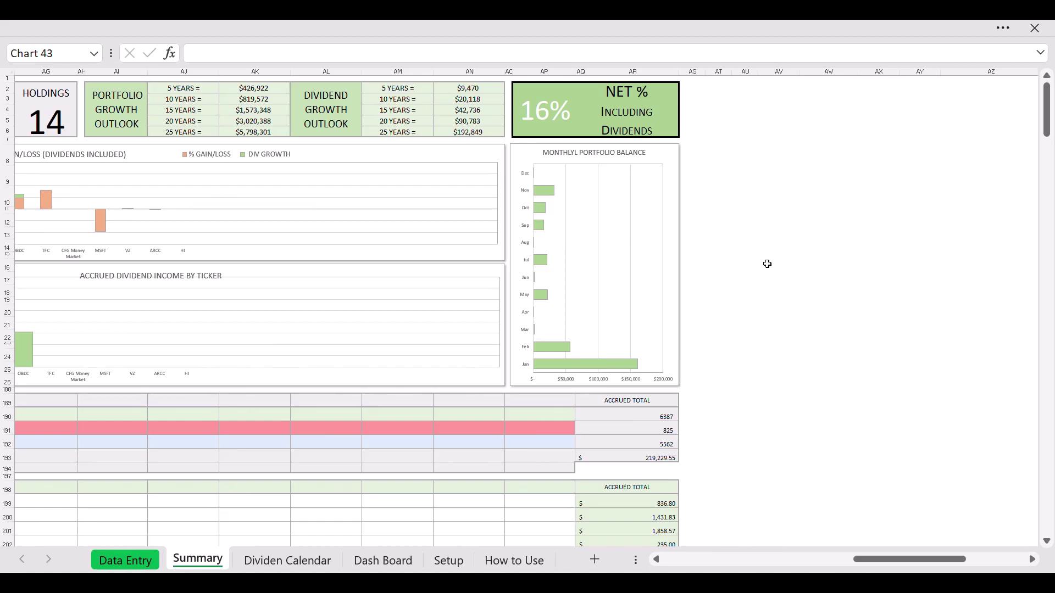
{"action": "left_click_drag", "start_coordinate": [870, 560], "coordinate": [828, 559]}
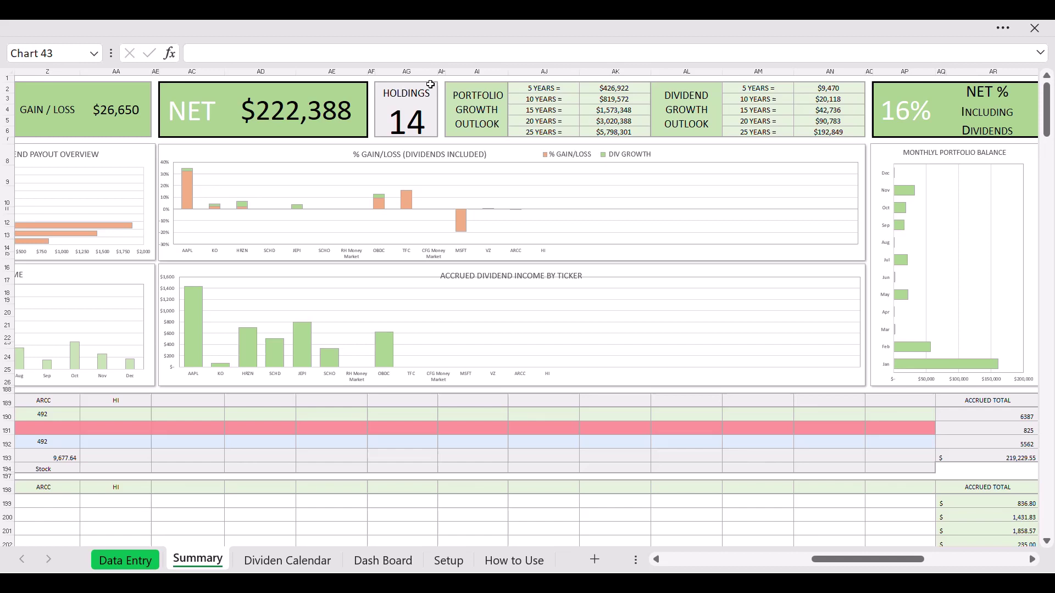
{"action": "left_click", "coordinate": [556, 89]}
{"action": "left_click", "coordinate": [539, 101]}
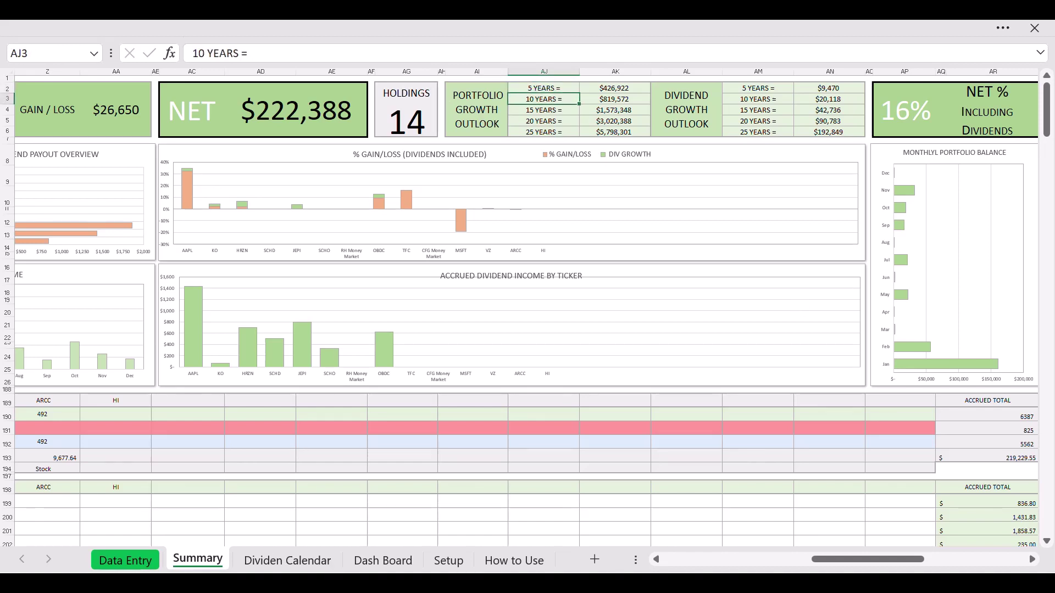
{"action": "left_click", "coordinate": [385, 562]}
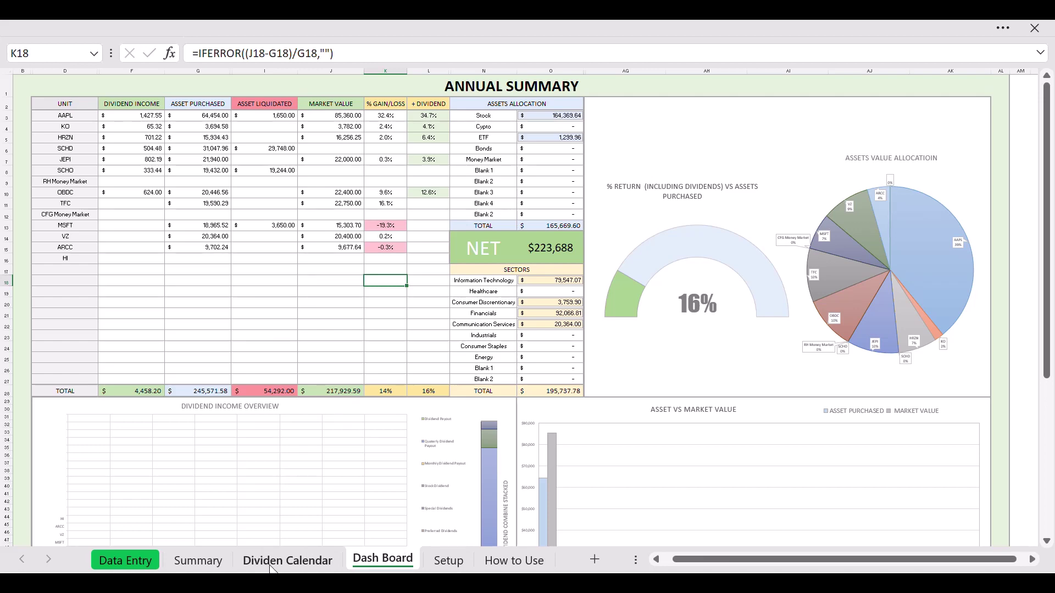
{"action": "left_click", "coordinate": [286, 561]}
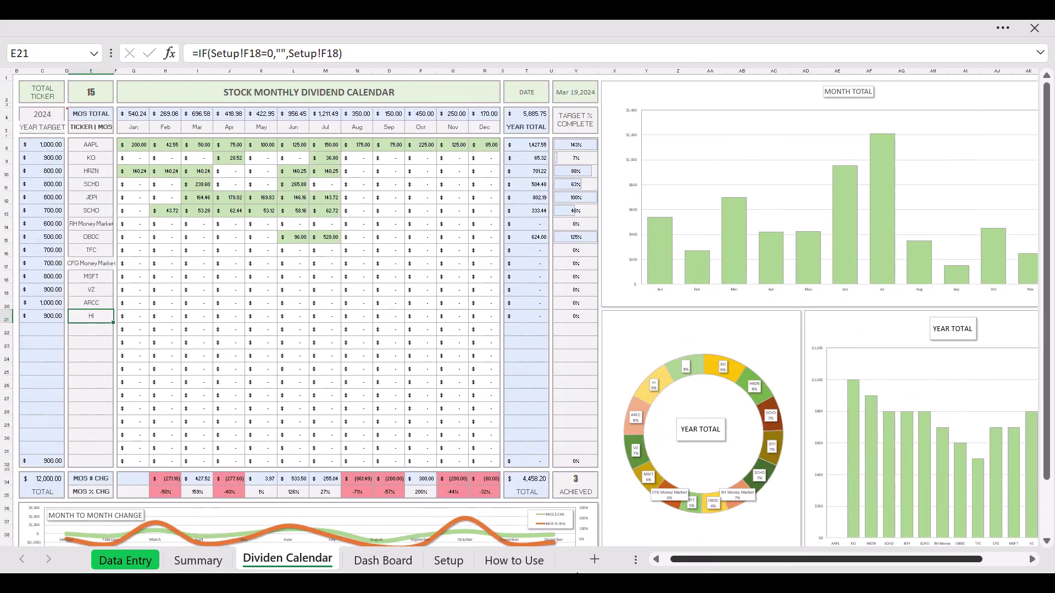
{"action": "left_click", "coordinate": [197, 560]}
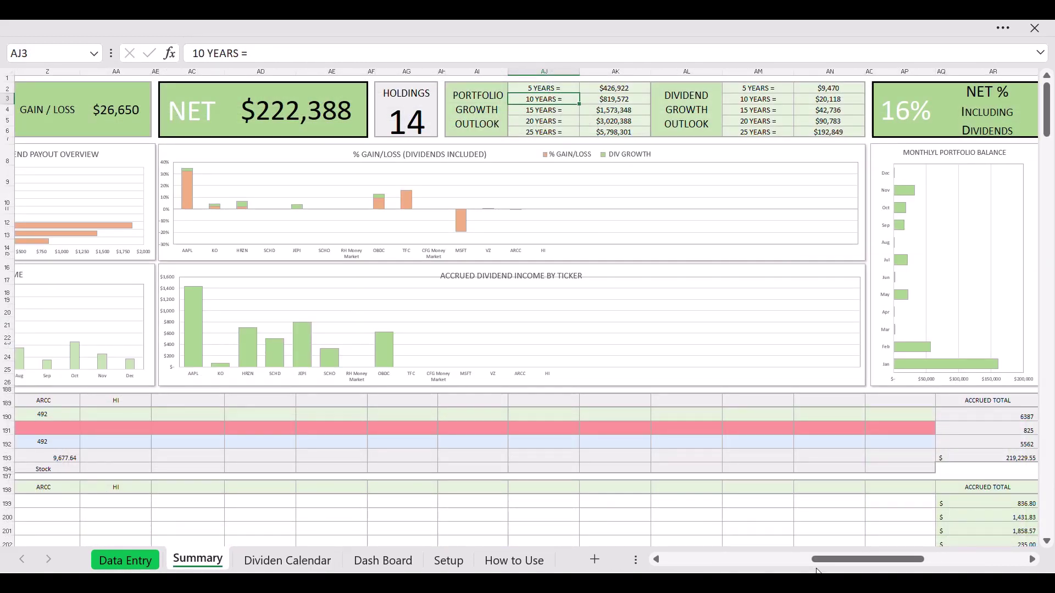
Scroll through the Summary sheet's accrued totals and back to column A, then open Dividen Calendar.
{"action": "scroll", "coordinate": [817, 566], "scroll_direction": "right", "scroll_amount": 3}
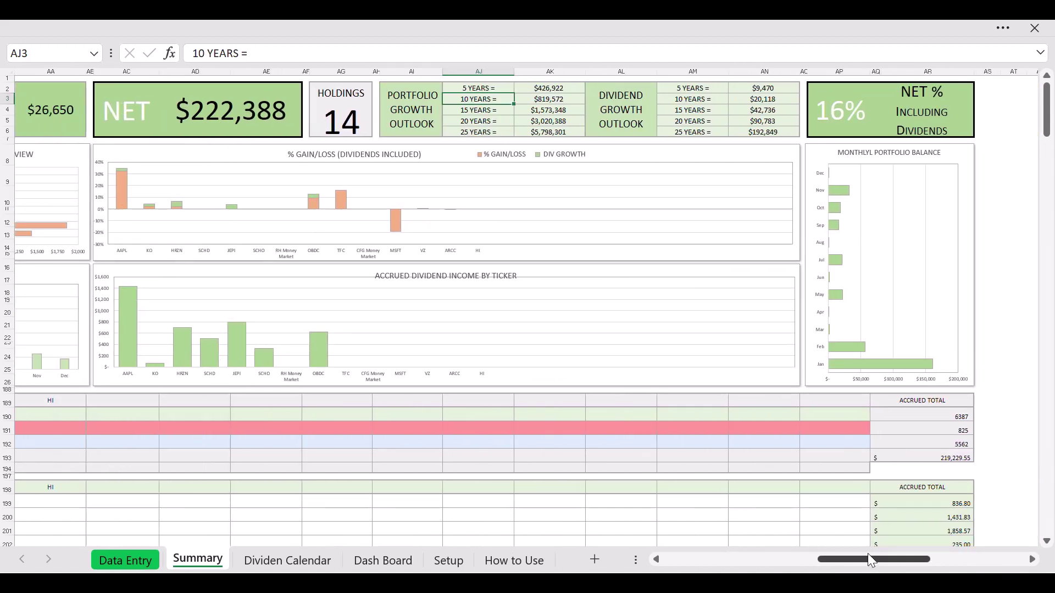
{"action": "scroll", "coordinate": [561, 411], "scroll_direction": "down", "scroll_amount": 1}
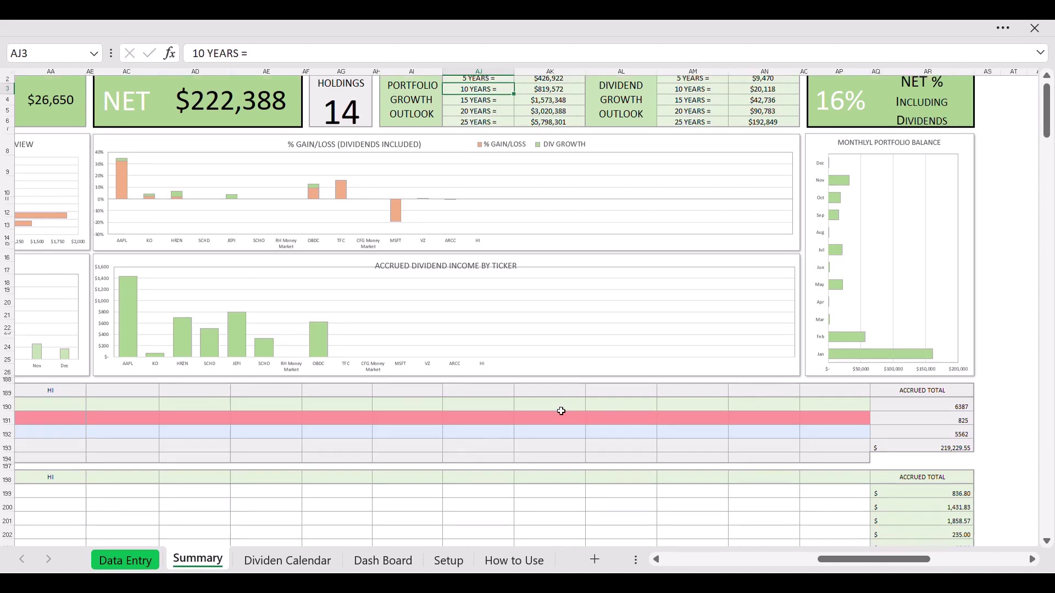
{"action": "scroll", "coordinate": [561, 411], "scroll_direction": "down", "scroll_amount": 8}
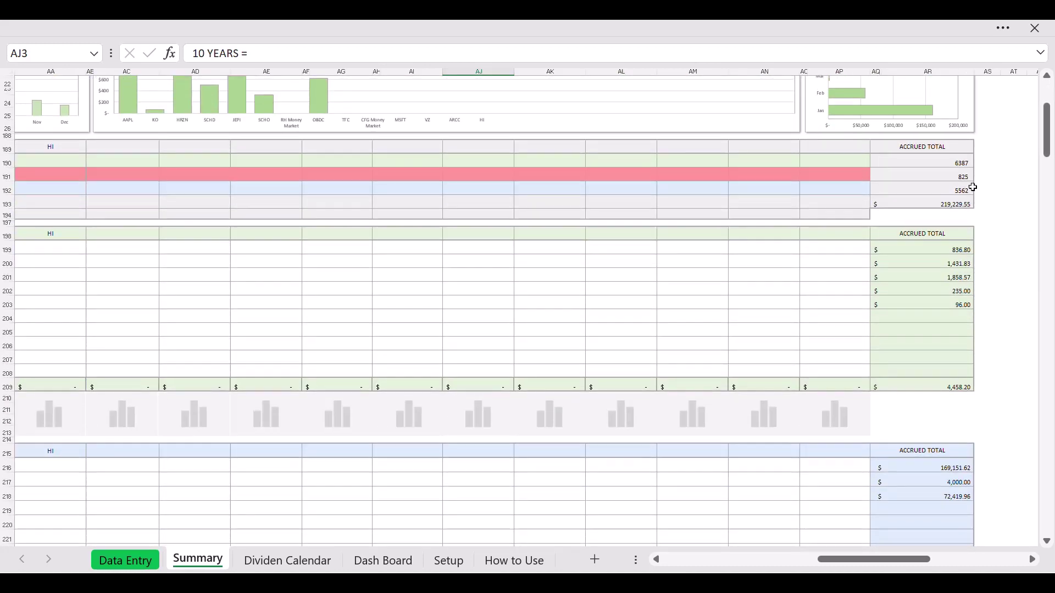
{"action": "scroll", "coordinate": [973, 187], "scroll_direction": "down", "scroll_amount": 5}
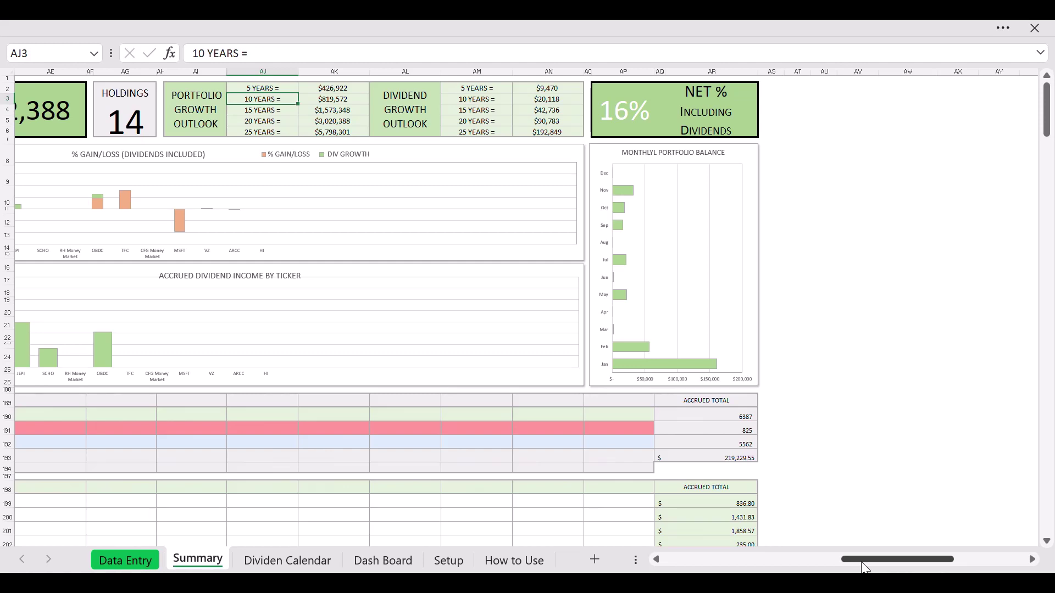
{"action": "left_click_drag", "start_coordinate": [864, 566], "coordinate": [688, 555]}
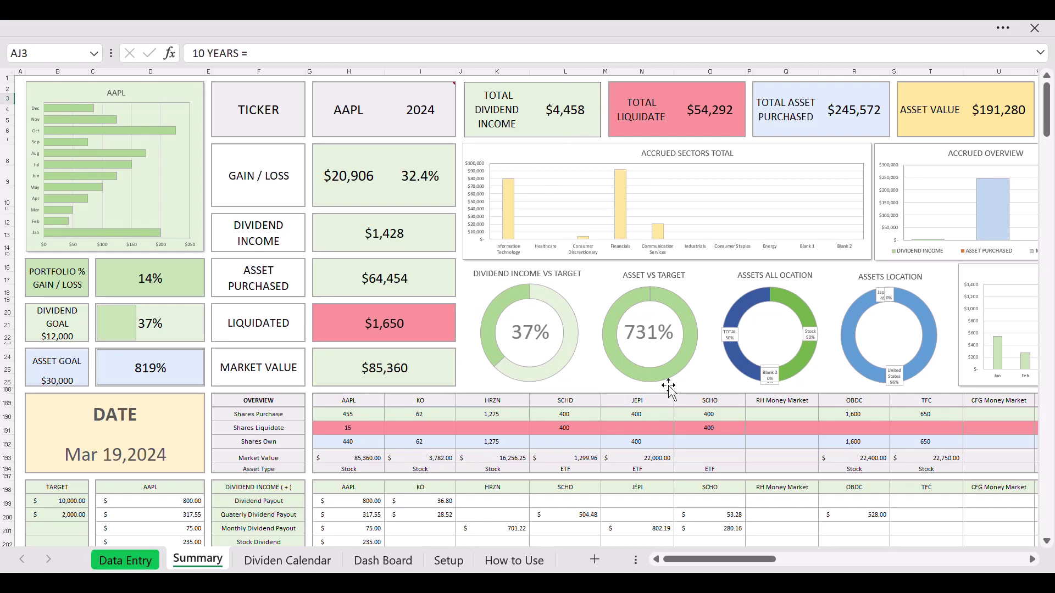
{"action": "left_click", "coordinate": [295, 560]}
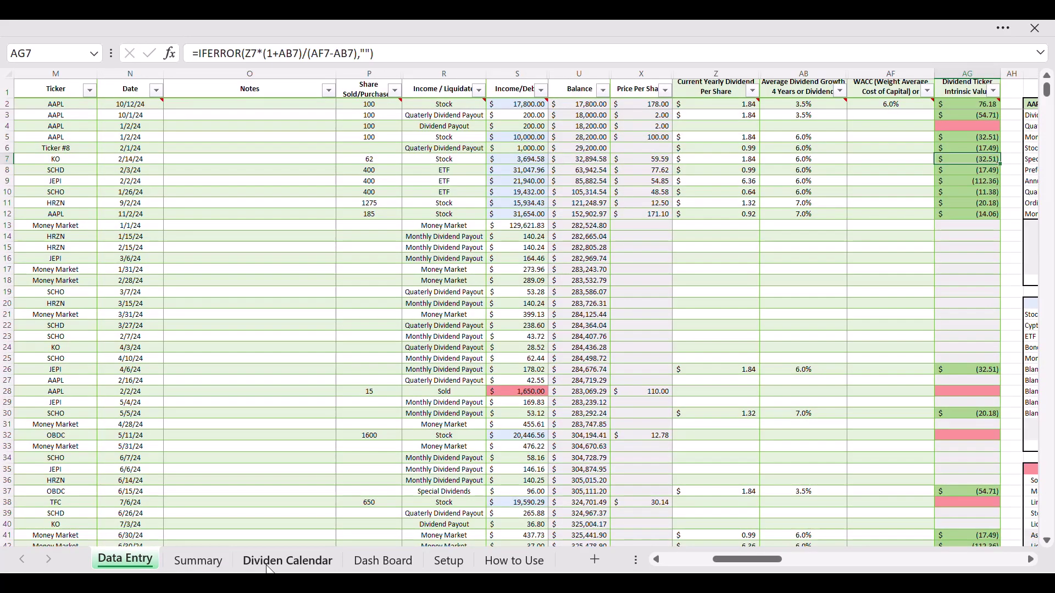